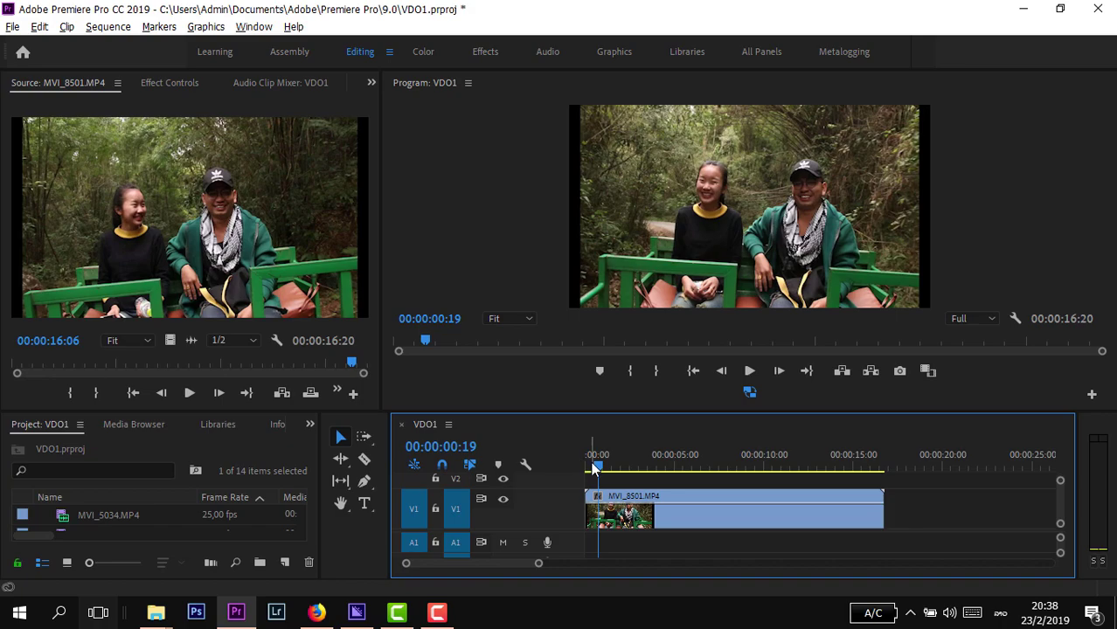
# Display the Time Remapping Speed line on the MVI_8501.MP4 clip on track V1.
pyautogui.moveTo(602, 470); pyautogui.dragTo(616, 467)
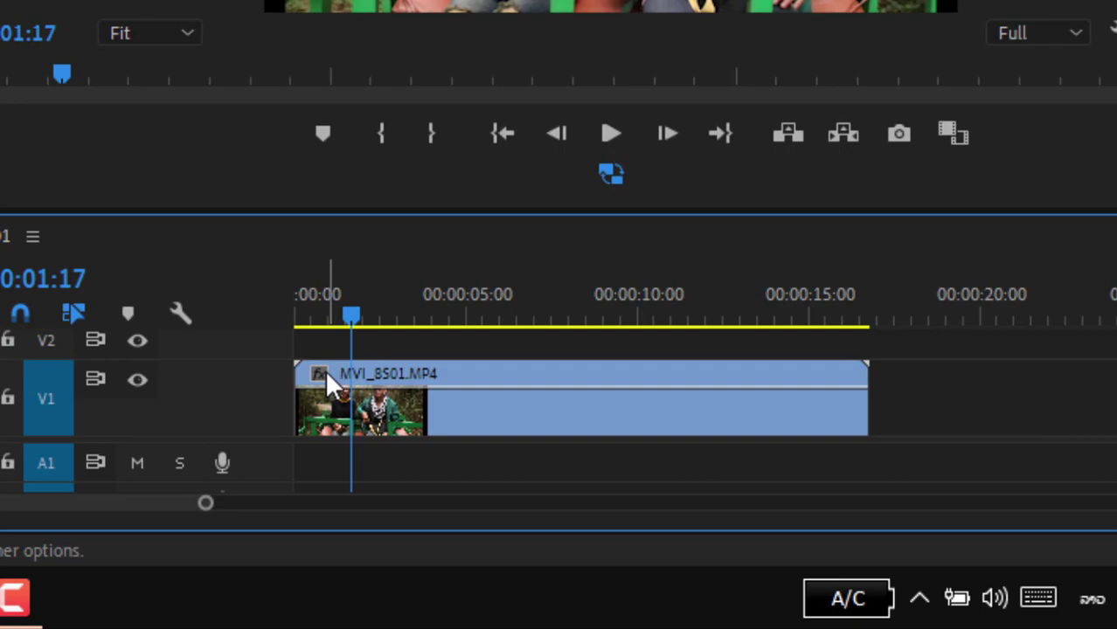
pyautogui.click(322, 372)
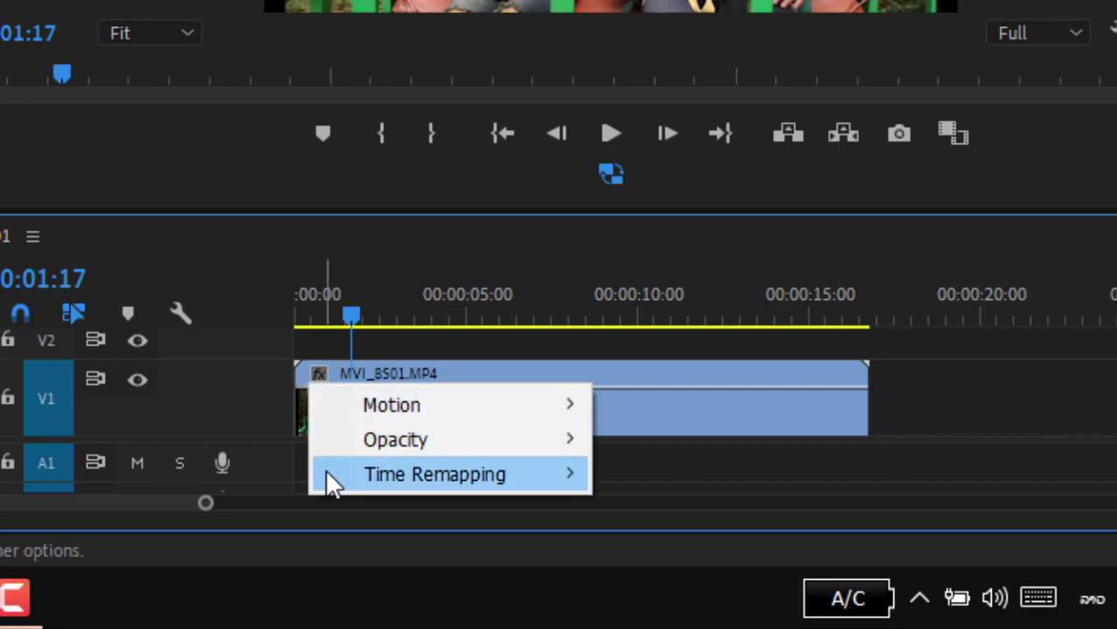
pyautogui.moveTo(354, 477)
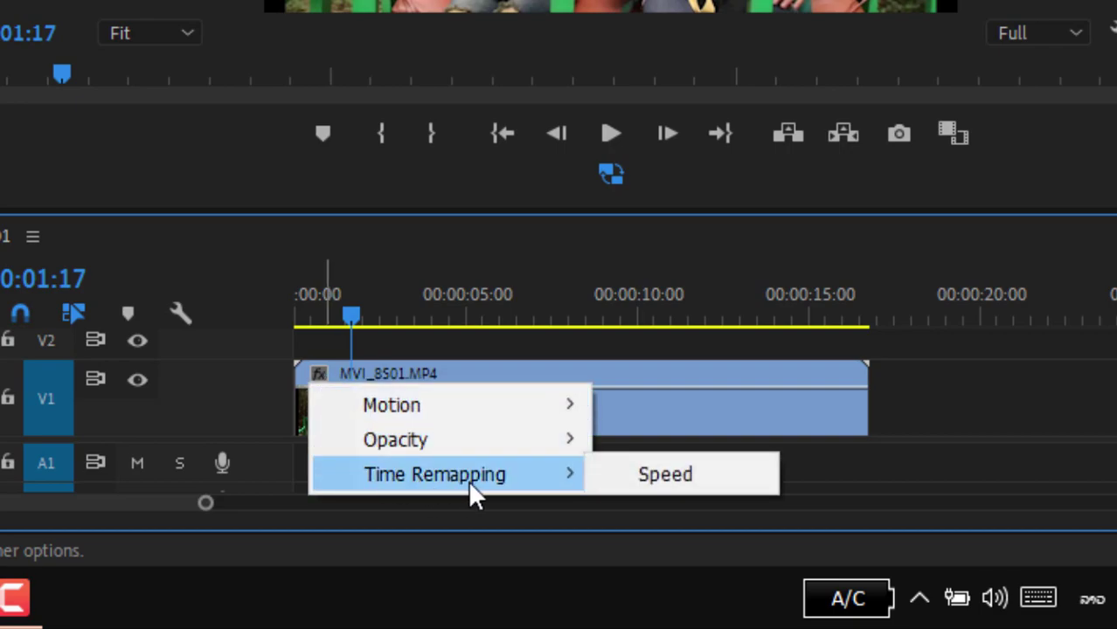
pyautogui.click(639, 477)
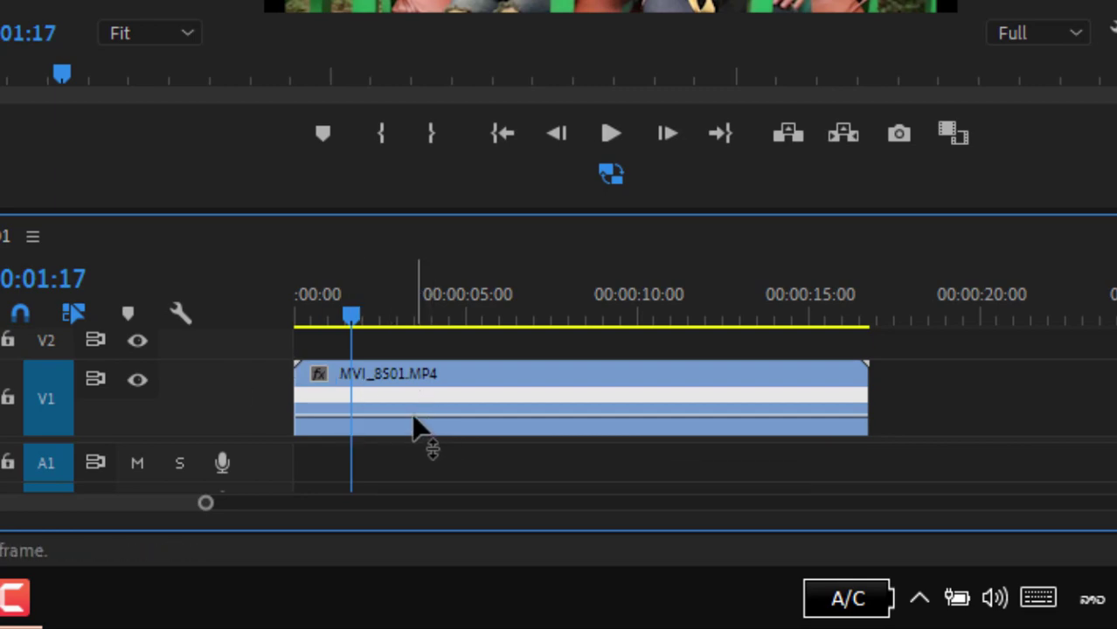
# Raise the whole clip's speed to about 203% and play the sequence from the start to check it.
pyautogui.moveTo(416, 427); pyautogui.dragTo(405, 399)
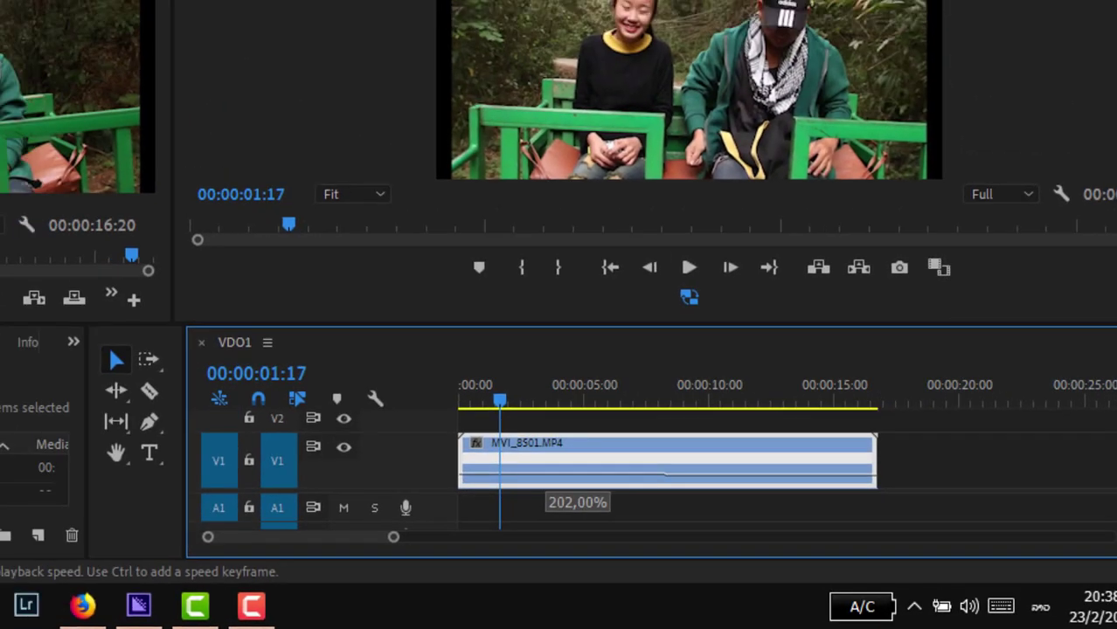
pyautogui.moveTo(524, 480); pyautogui.dragTo(520, 481)
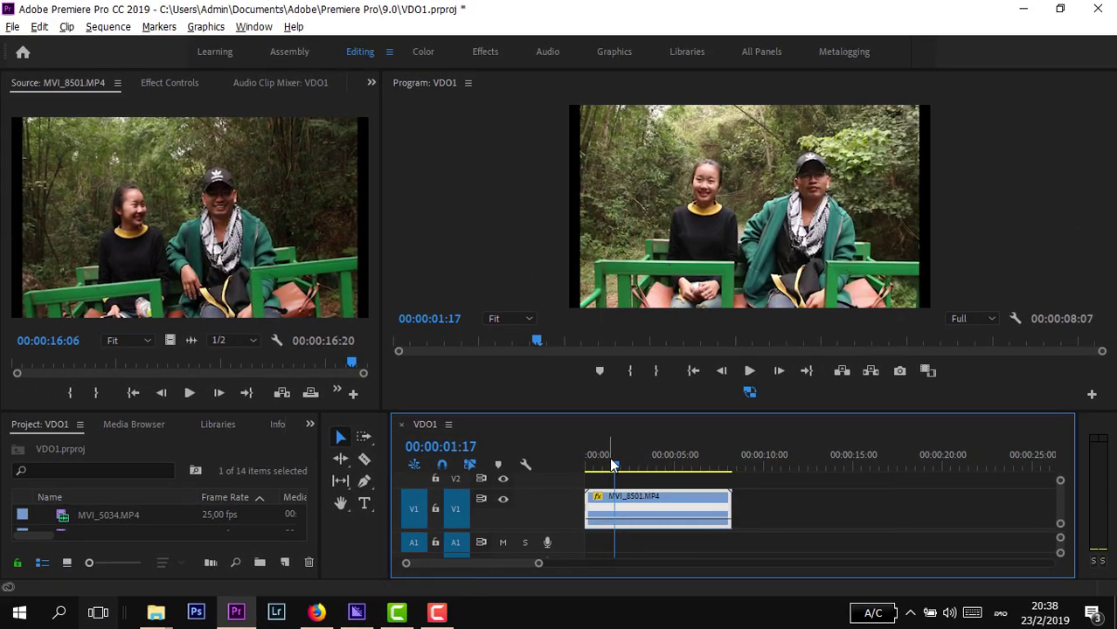
pyautogui.moveTo(612, 469); pyautogui.dragTo(564, 471)
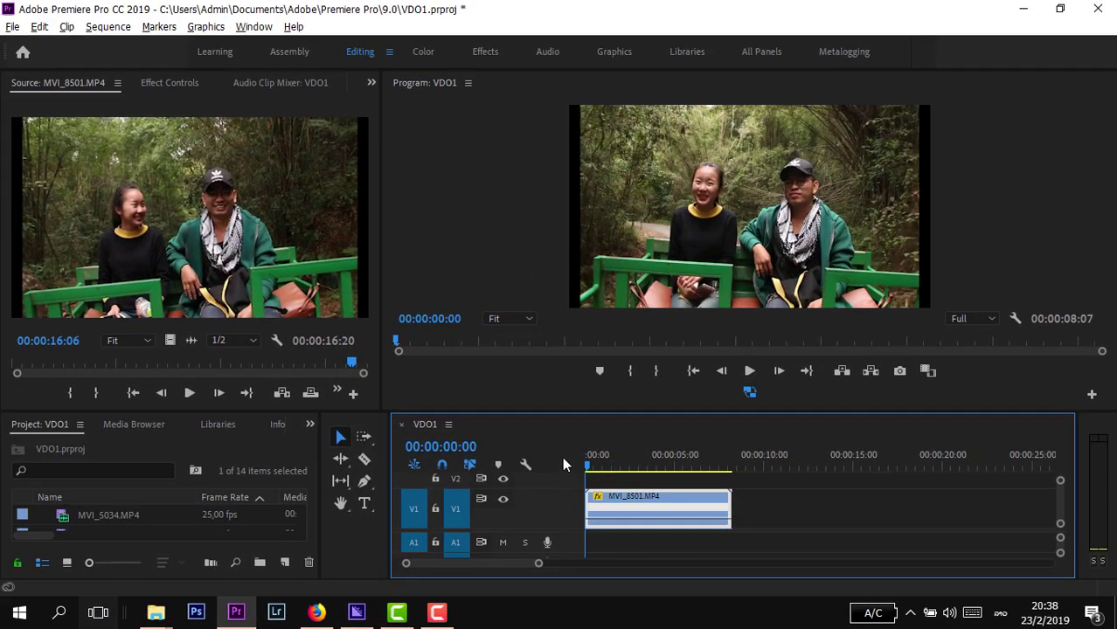
pyautogui.press('space')
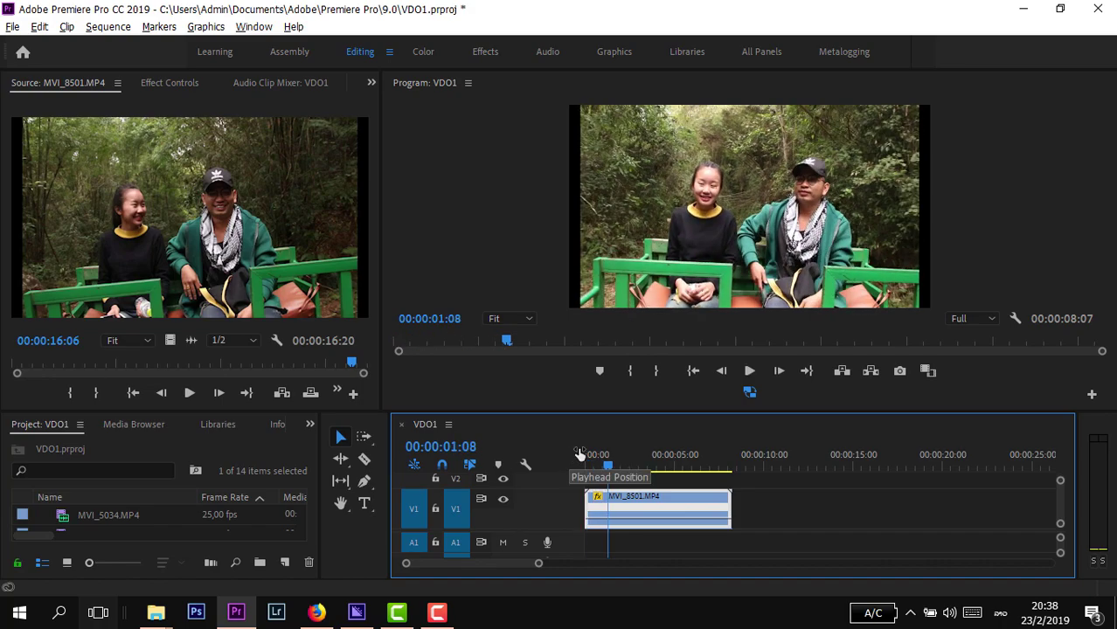
pyautogui.press('space')
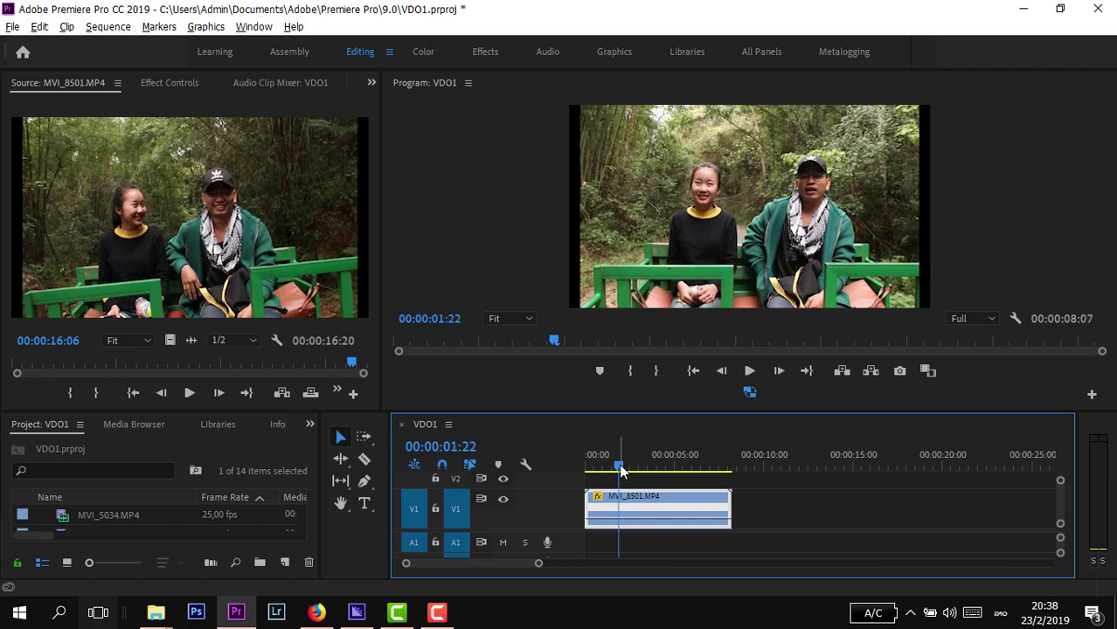
# Add a speed keyframe at about 00:00:01:21 and slow the section after it to about 23%.
pyautogui.hotkey('ctrl', 's')
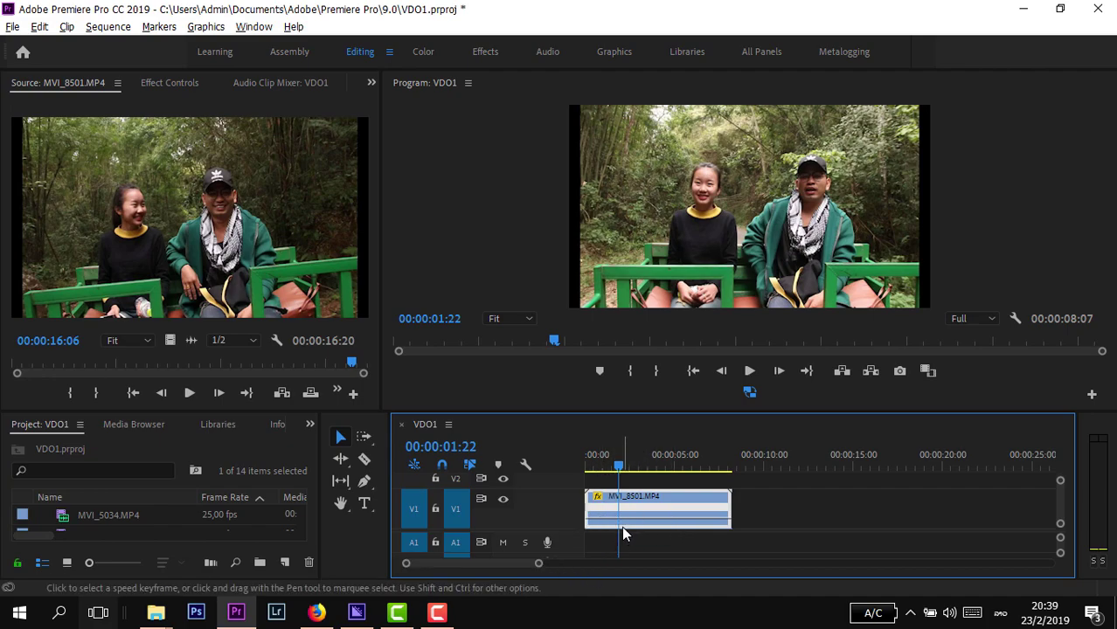
pyautogui.press('ctrl')
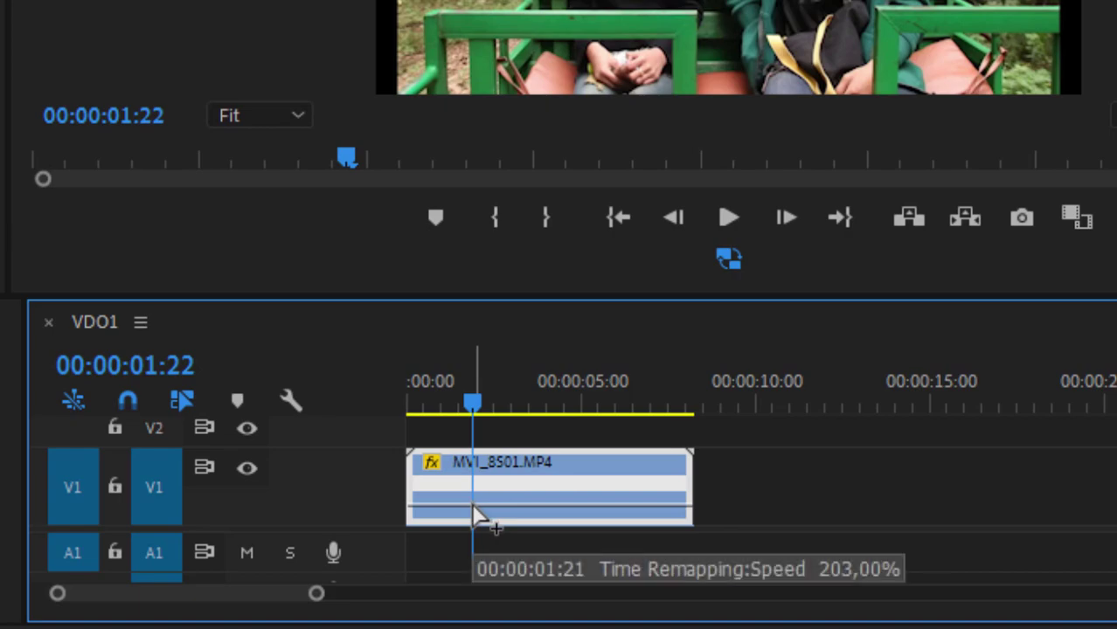
pyautogui.keyDown('ctrl'); pyautogui.click(473, 515); pyautogui.keyUp('ctrl')
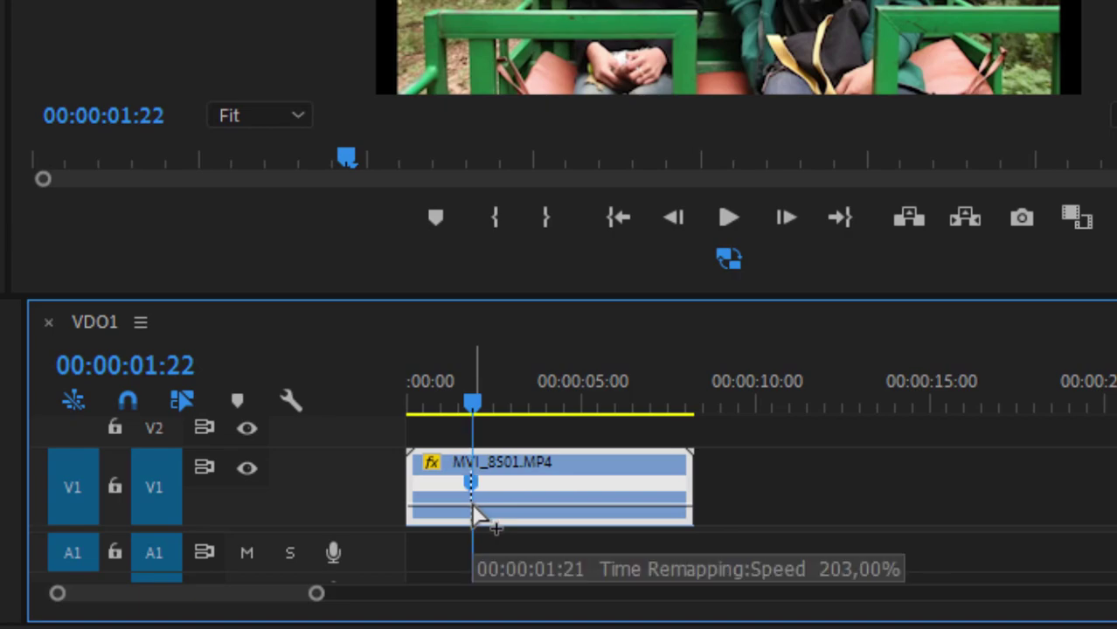
pyautogui.moveTo(473, 404)
pyautogui.mouseDown()
pyautogui.moveTo(448, 405)
pyautogui.moveTo(475, 405)
pyautogui.mouseUp()
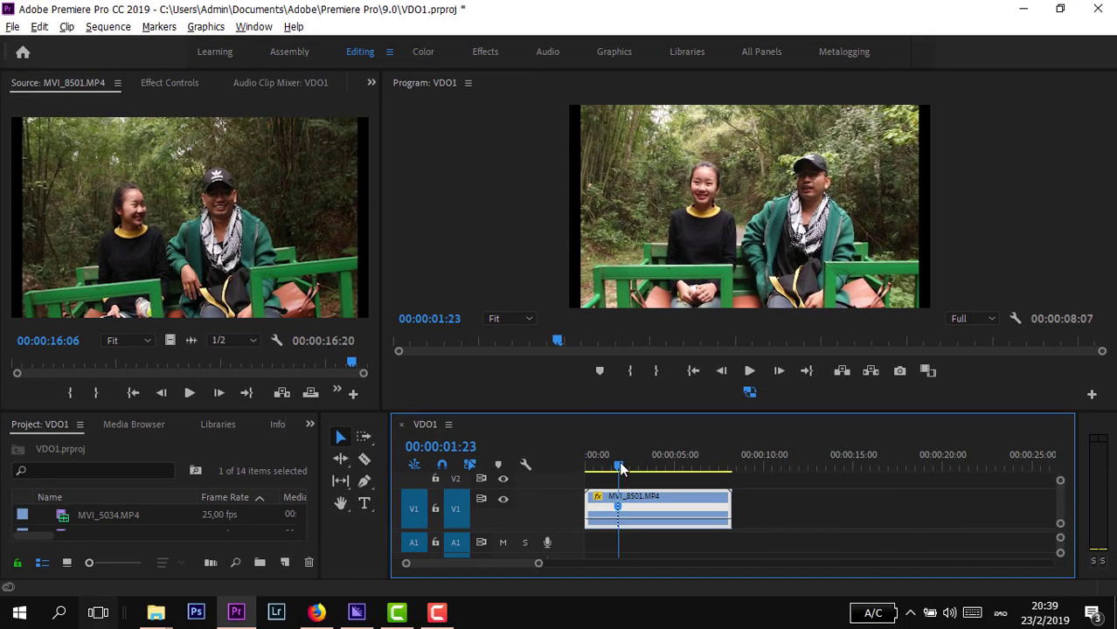
pyautogui.moveTo(612, 465); pyautogui.dragTo(627, 465)
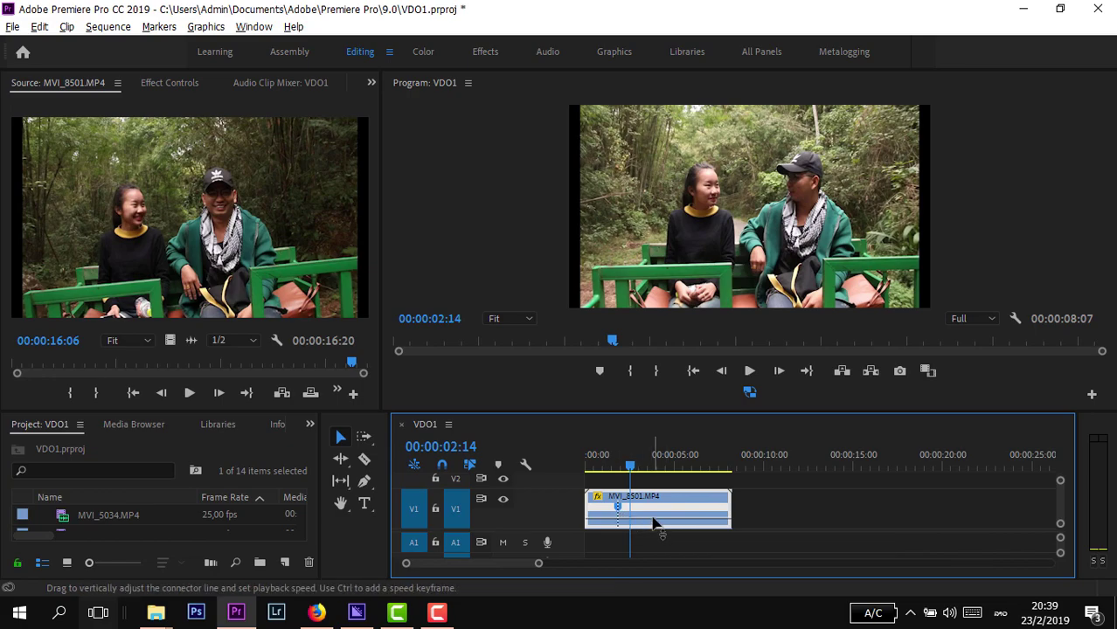
pyautogui.moveTo(653, 522); pyautogui.dragTo(653, 549)
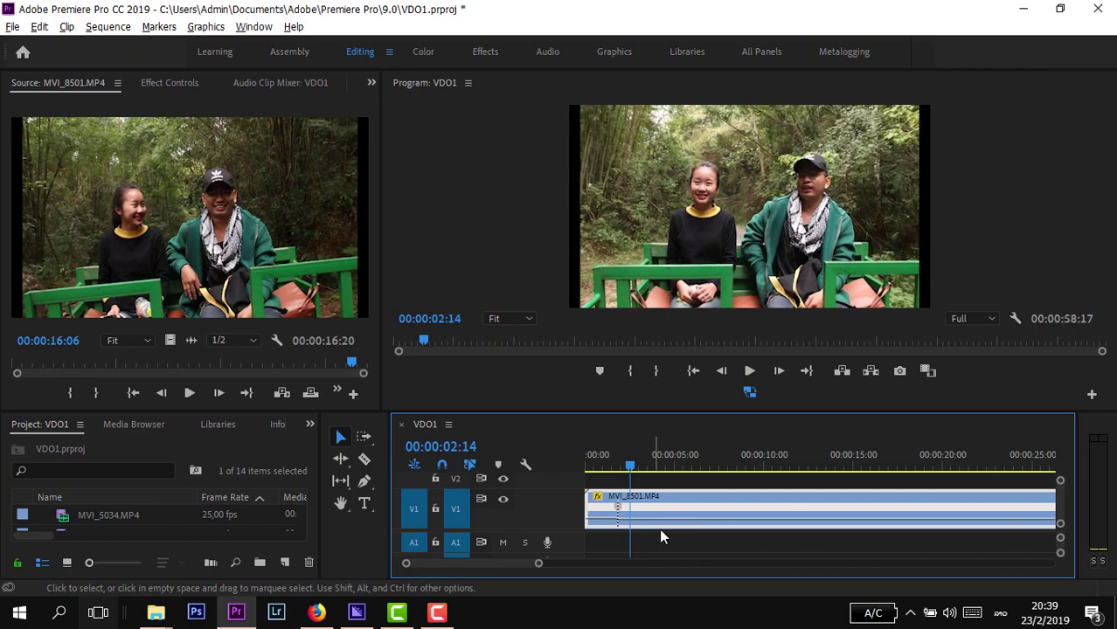
# Play the sequence from near its start through the slowed section and stop at 00:00:09:05.
pyautogui.click(595, 463)
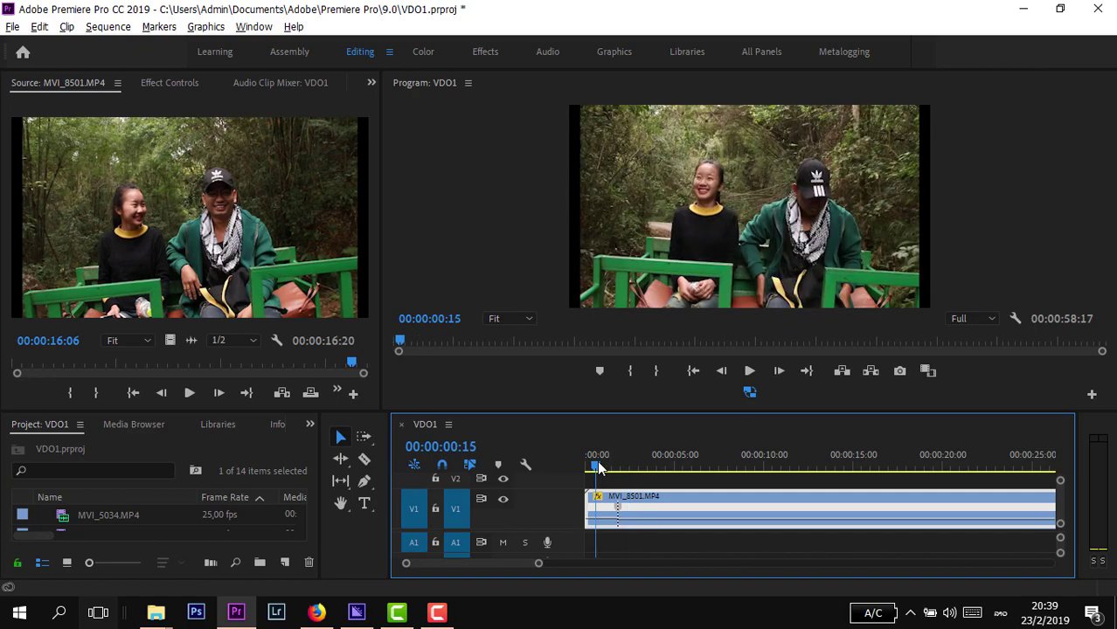
pyautogui.press('space')
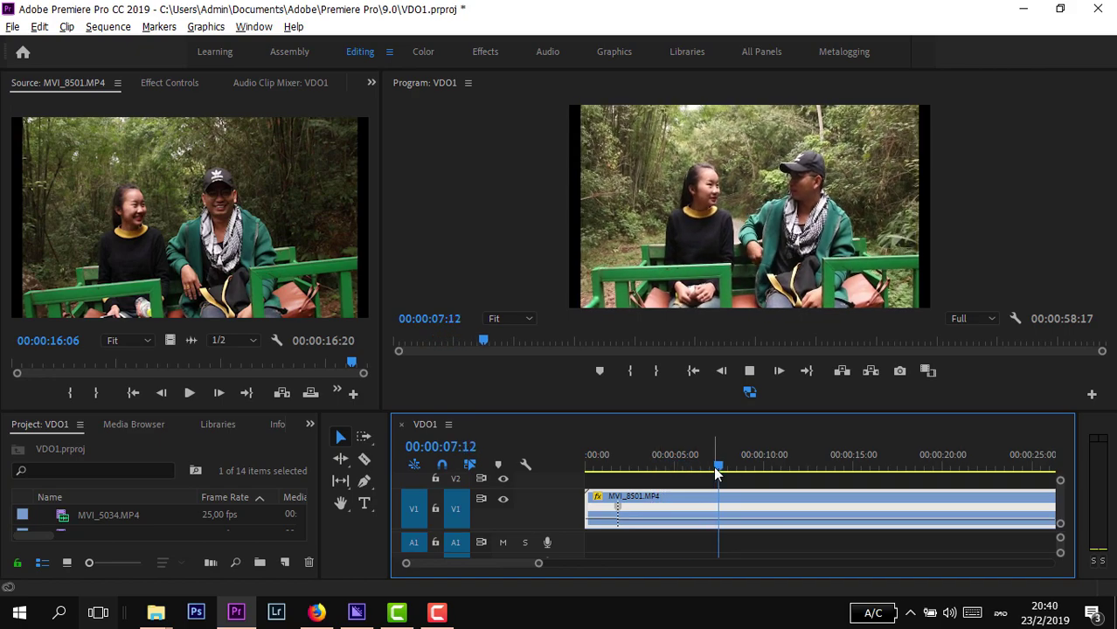
pyautogui.press('space')
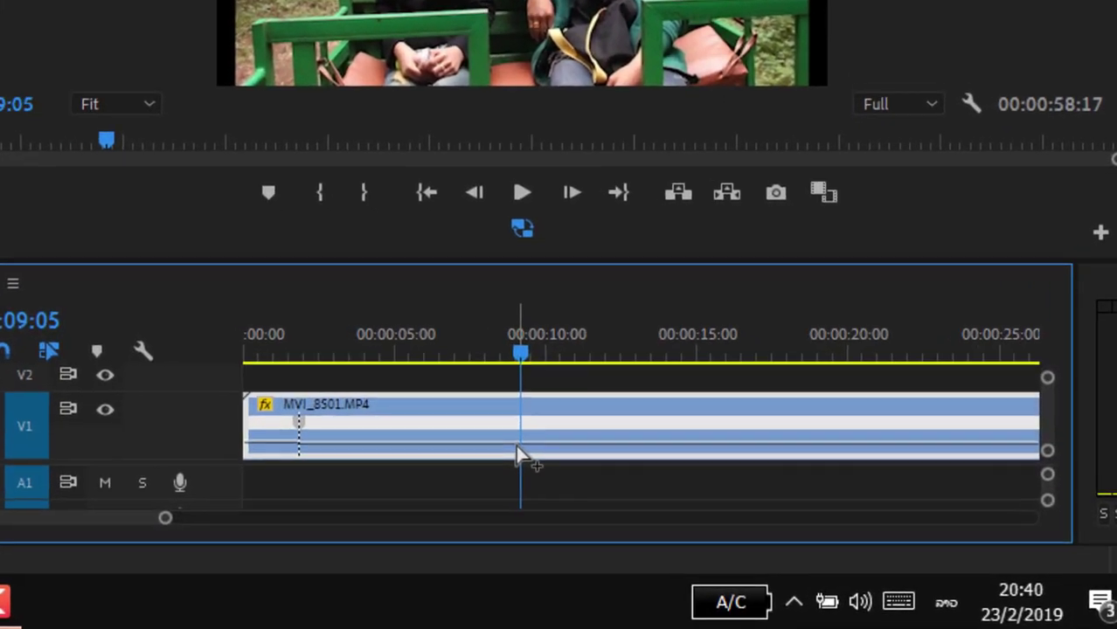
# Add a second speed keyframe at 00:00:09:05 and raise the speed of the section after it to about 205%.
pyautogui.moveTo(522, 448)
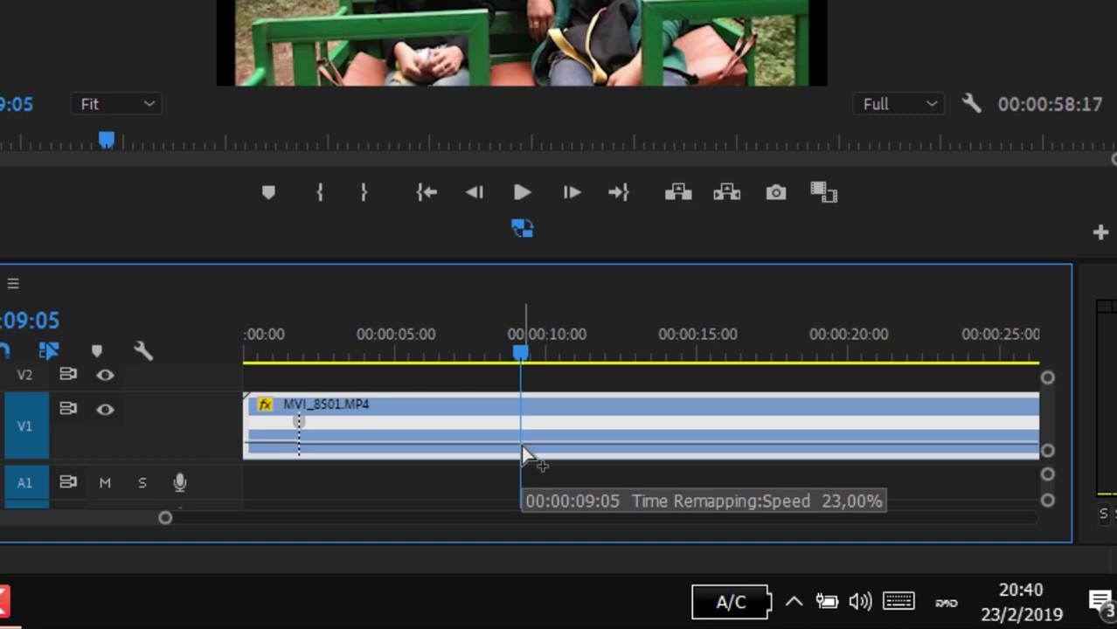
pyautogui.keyDown('ctrl'); pyautogui.click(521, 445); pyautogui.keyUp('ctrl')
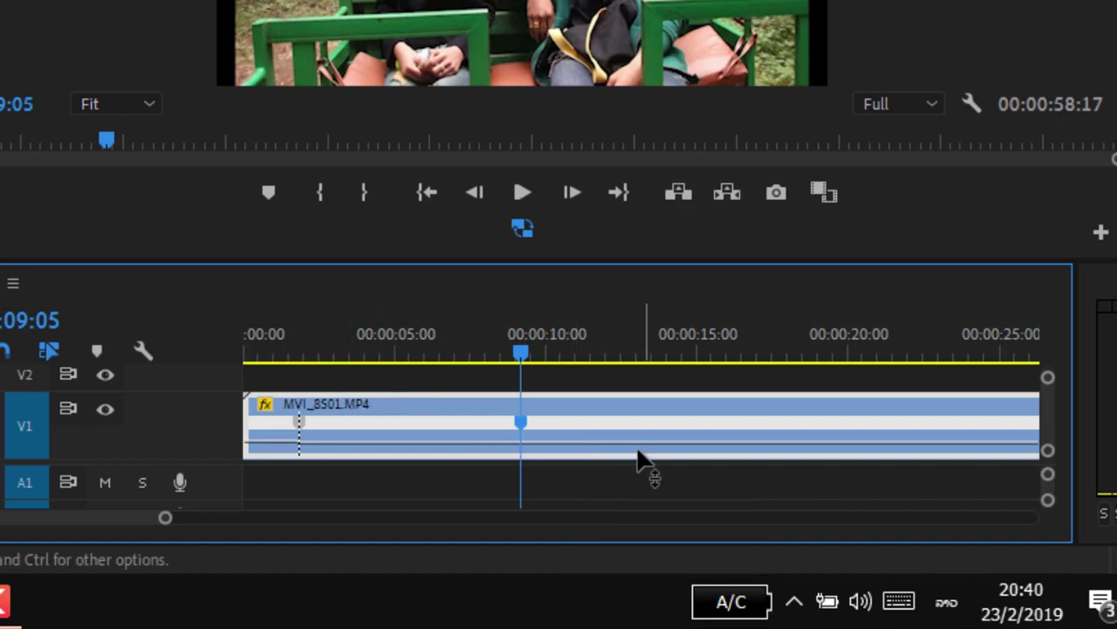
pyautogui.moveTo(603, 451); pyautogui.dragTo(606, 391)
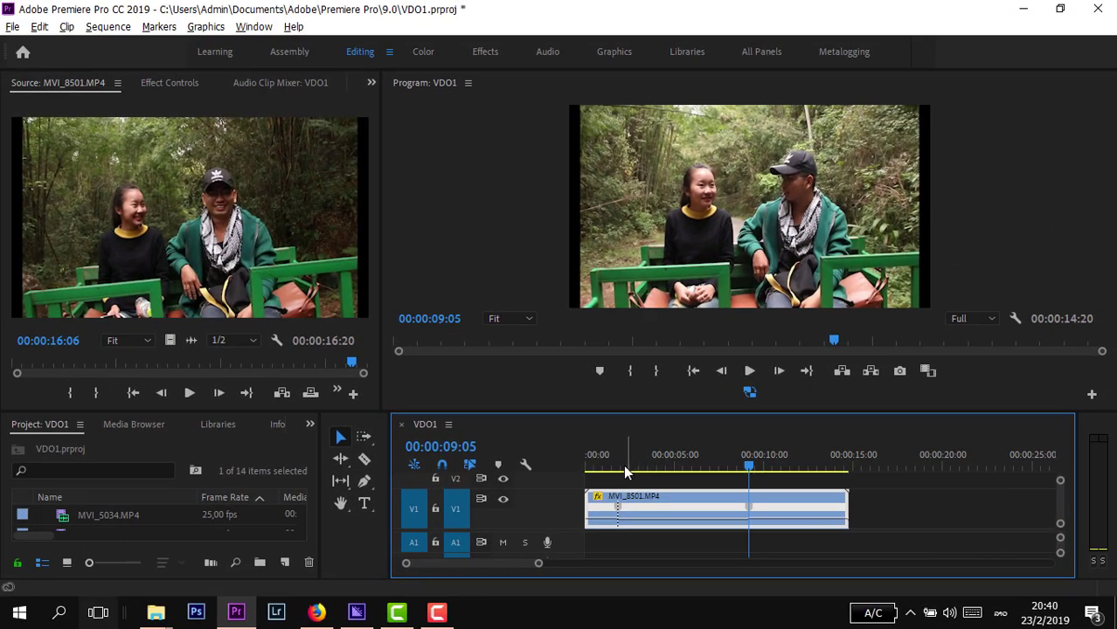
# Play back the speed changes around the first and second keyframes.
pyautogui.click(609, 465)
pyautogui.press('space')
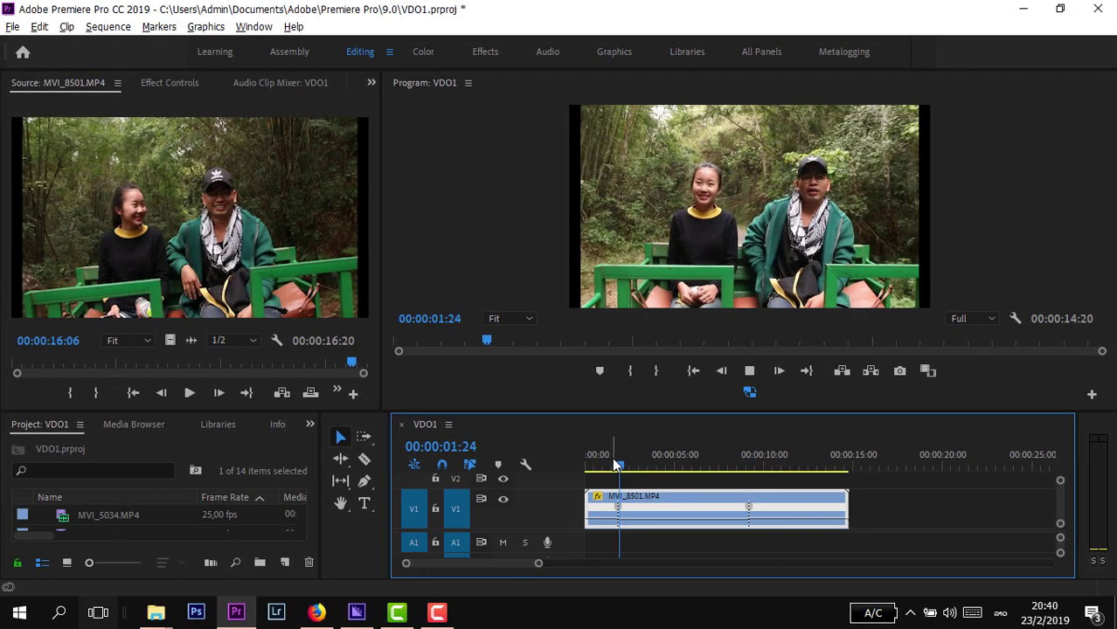
pyautogui.click(739, 470)
pyautogui.press('space')
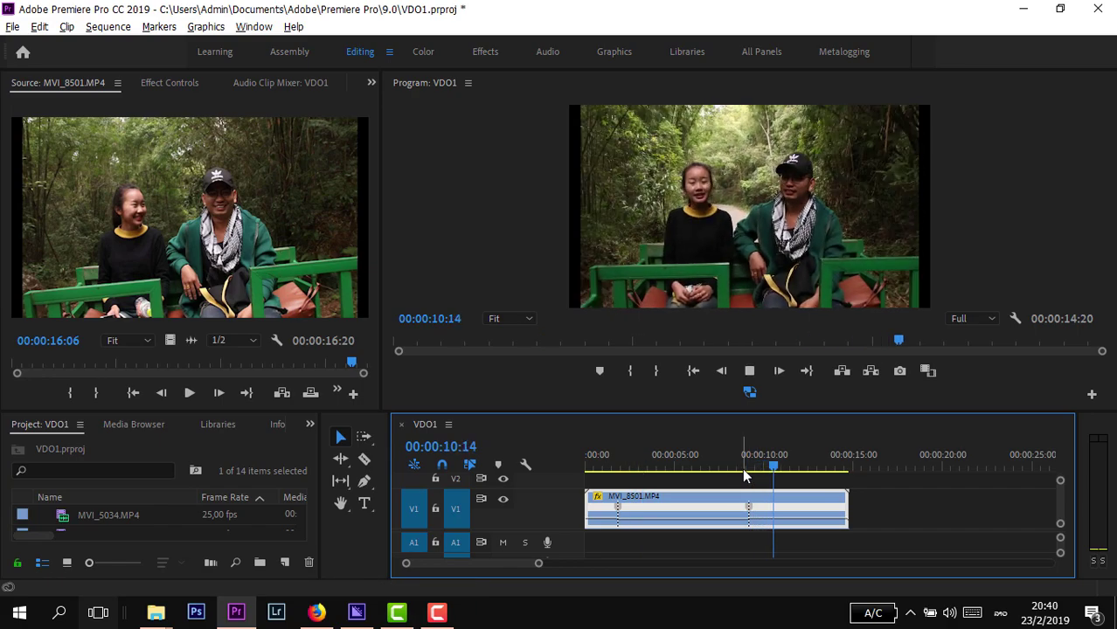
pyautogui.press('space')
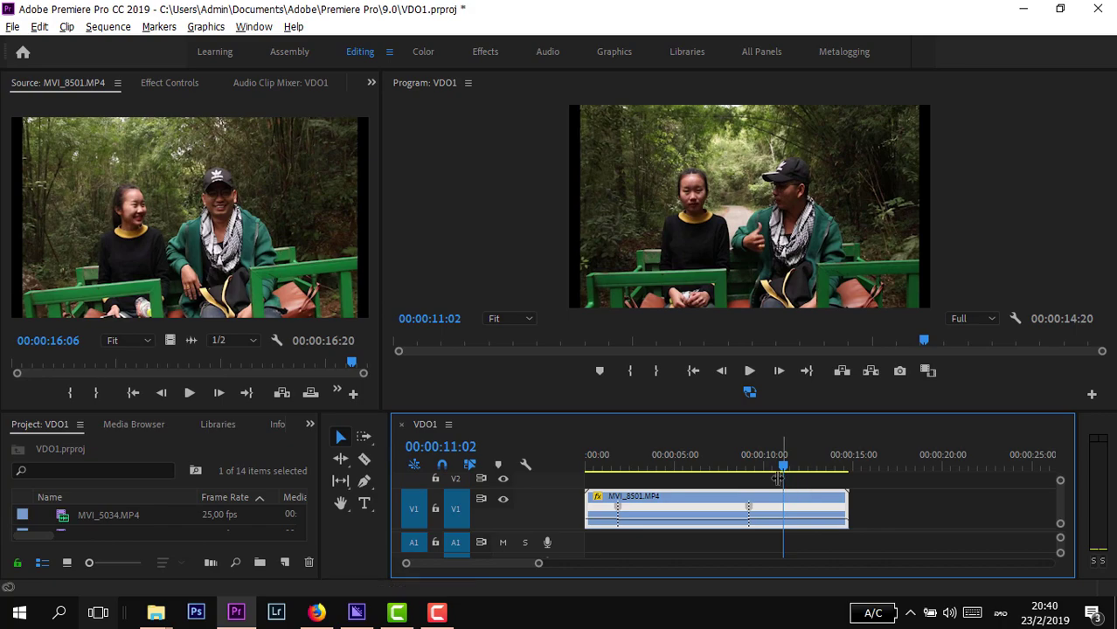
# Add a third speed keyframe at about 00:00:12:10 and slow down the rest of the clip after it.
pyautogui.moveTo(782, 472); pyautogui.dragTo(805, 481)
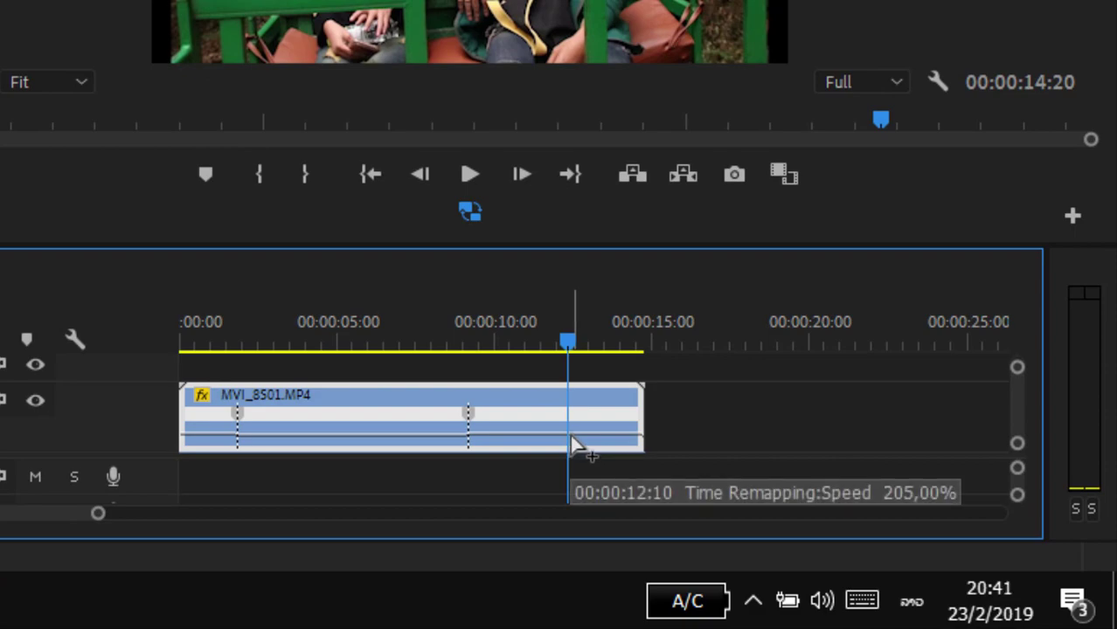
pyautogui.keyDown('ctrl'); pyautogui.click(573, 446); pyautogui.keyUp('ctrl')
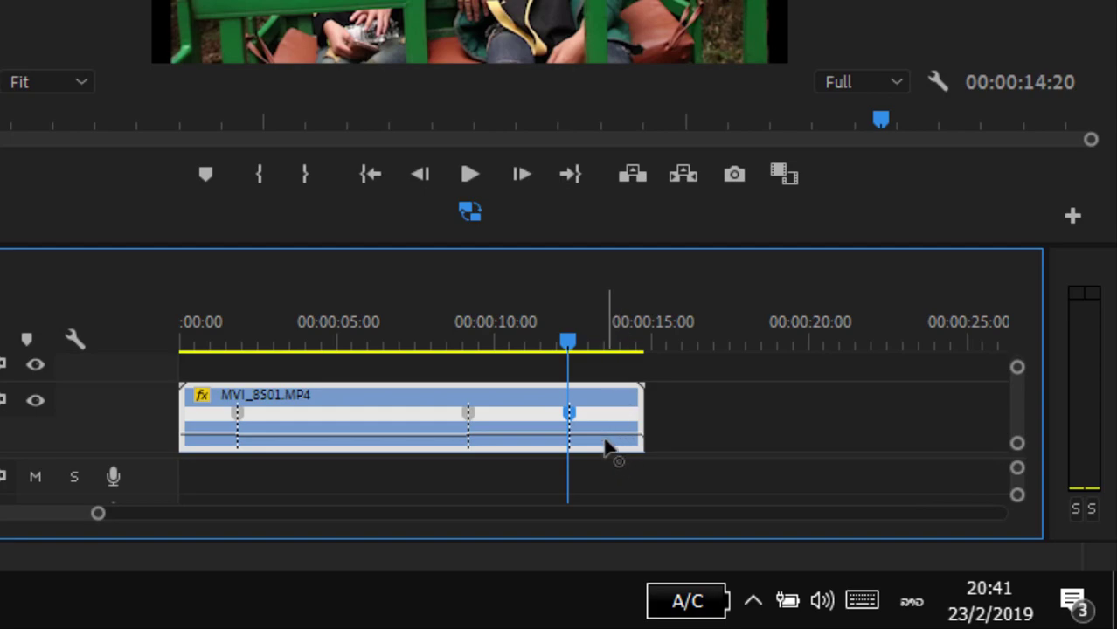
pyautogui.click(631, 442)
pyautogui.moveTo(631, 444)
pyautogui.mouseDown()
pyautogui.moveTo(631, 433)
pyautogui.moveTo(612, 451)
pyautogui.mouseUp()
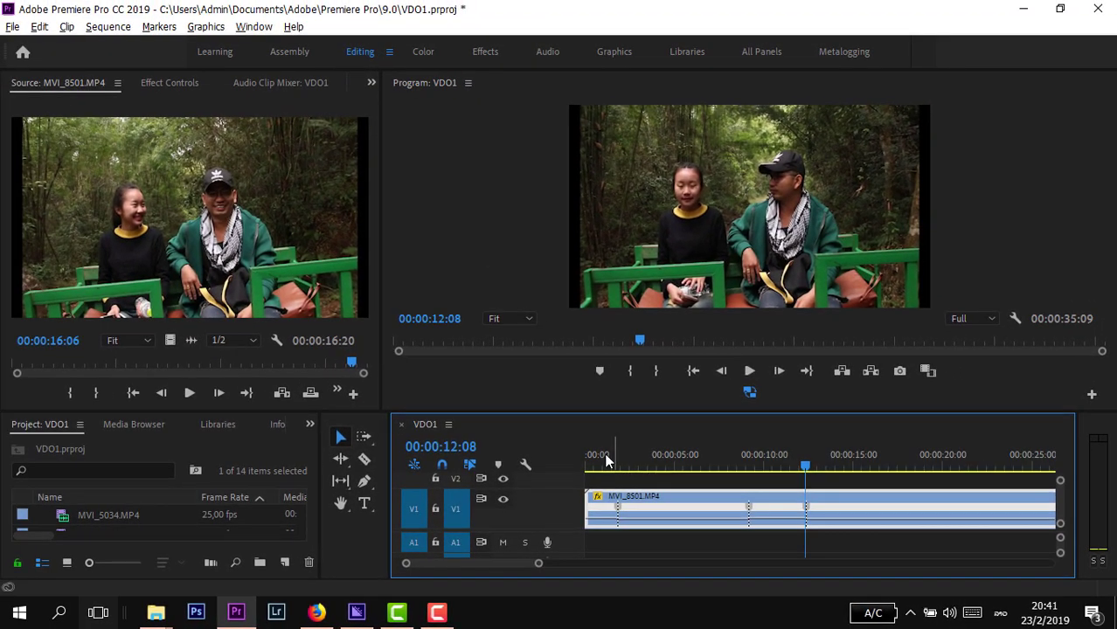
# Play and scrub through the clip to review the speed changes at all three keyframes.
pyautogui.click(212, 318)
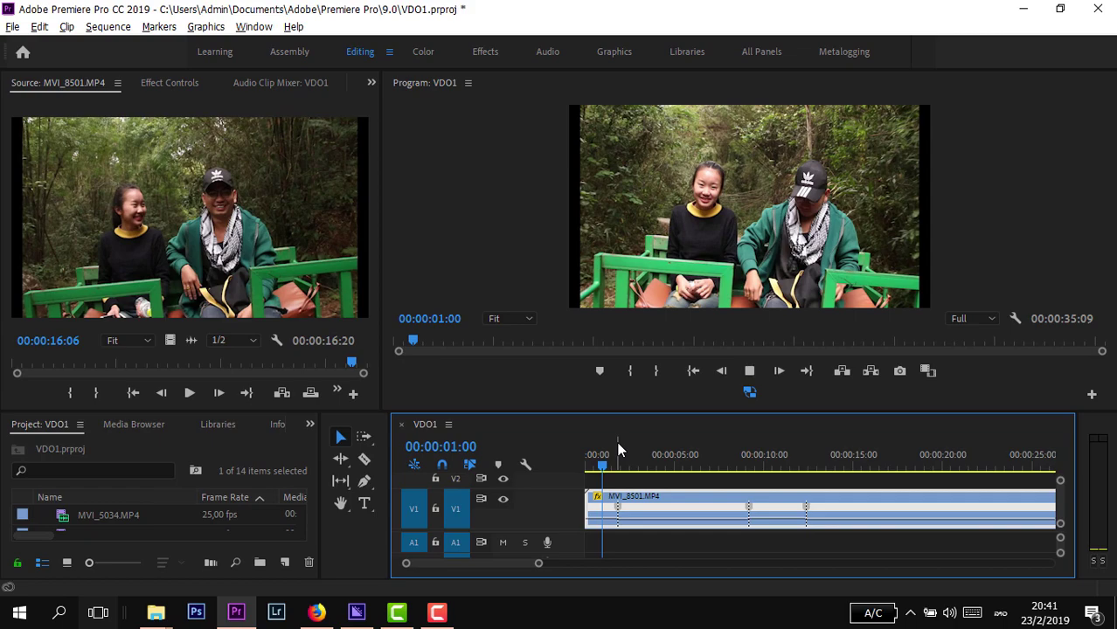
pyautogui.press('space')
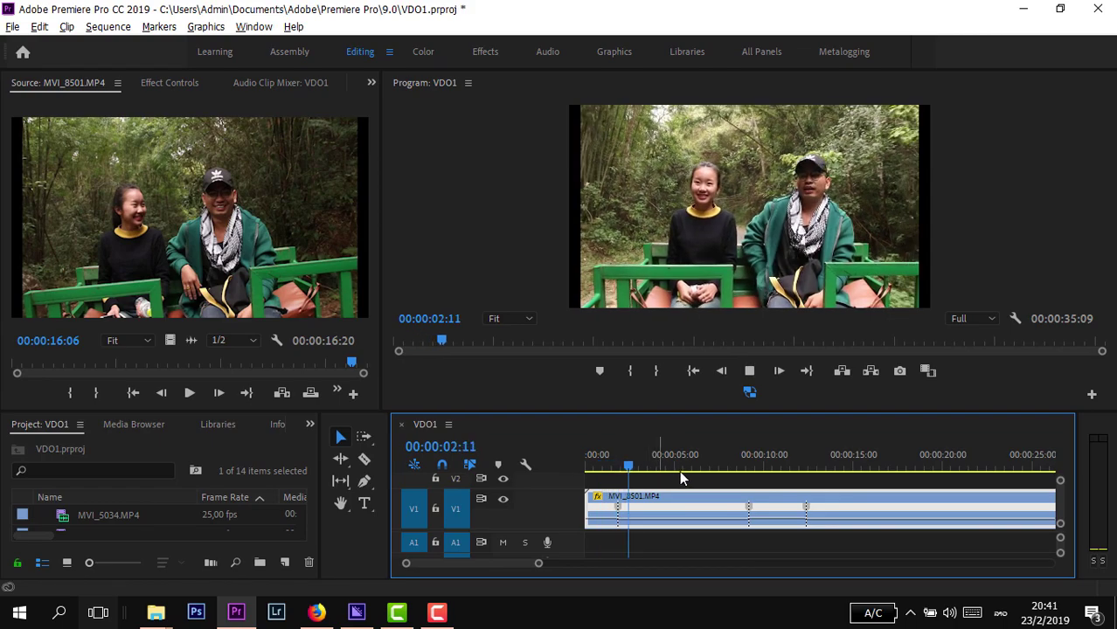
pyautogui.click(720, 463)
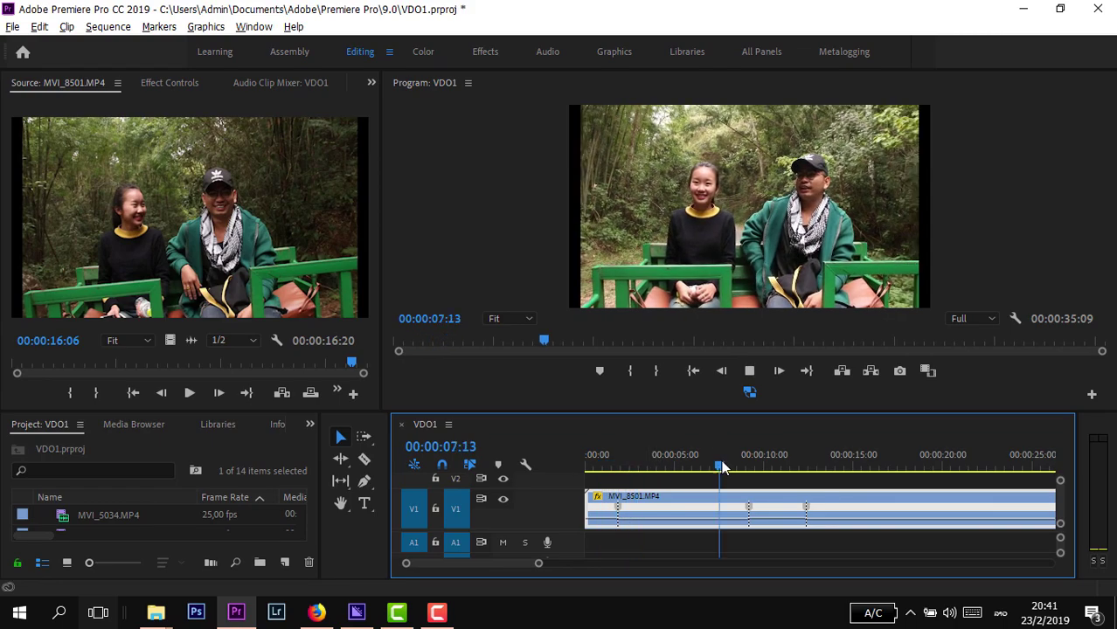
pyautogui.moveTo(720, 467)
pyautogui.mouseDown()
pyautogui.moveTo(743, 467)
pyautogui.moveTo(731, 470)
pyautogui.mouseUp()
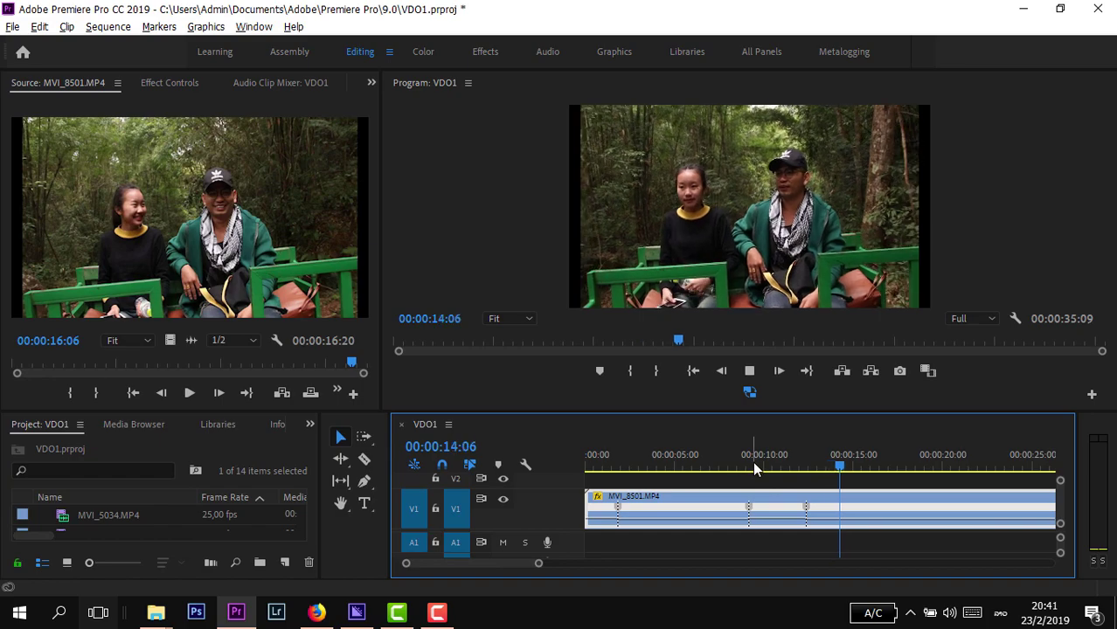
pyautogui.press('space')
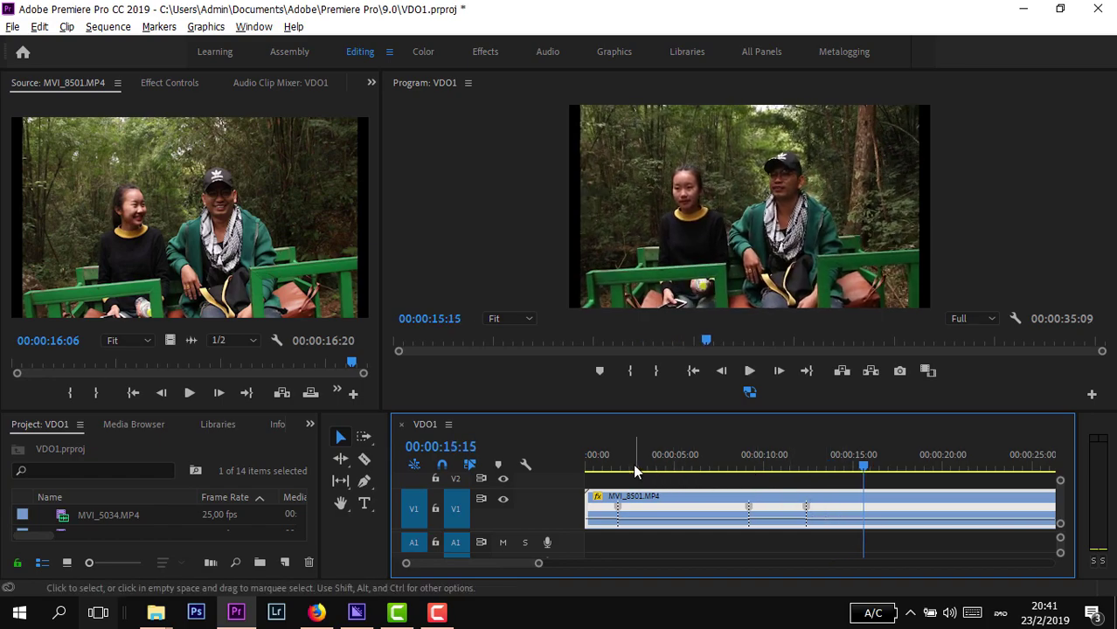
pyautogui.click(602, 466)
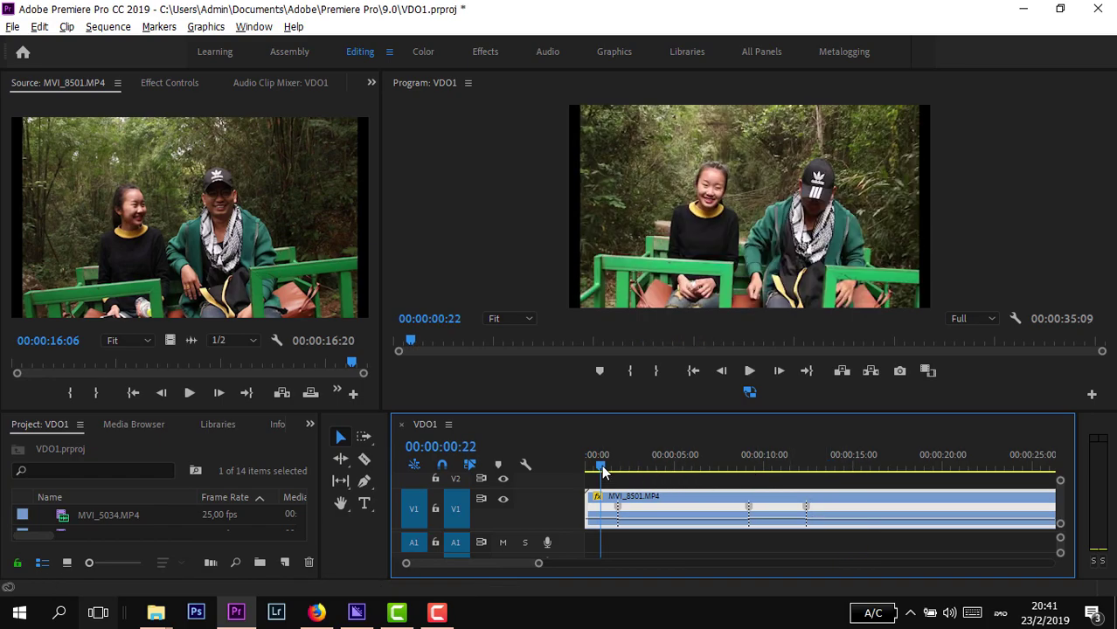
pyautogui.moveTo(634, 468); pyautogui.dragTo(760, 476)
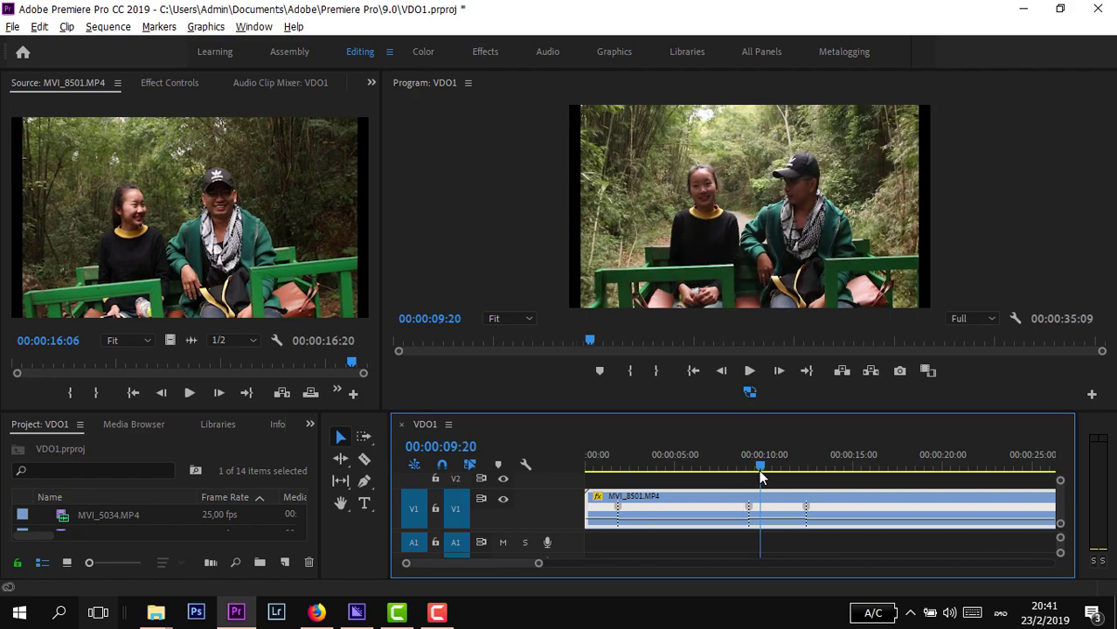
pyautogui.click(608, 472)
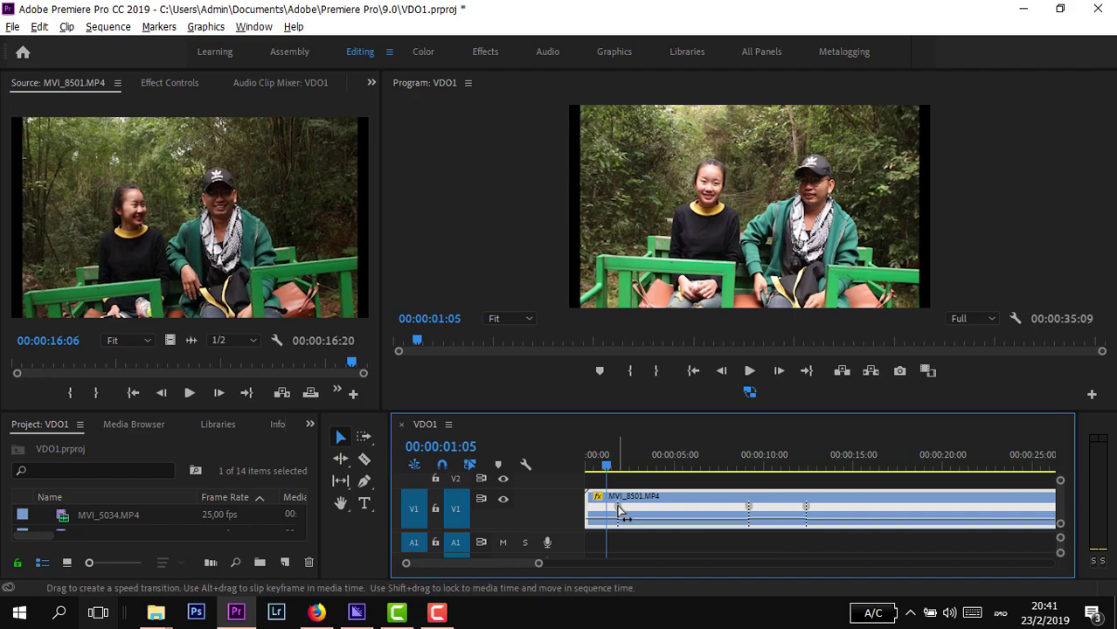
# Play and scrub across the three speed keyframes to check how abruptly the clip's speed changes.
pyautogui.moveTo(613, 476); pyautogui.dragTo(638, 474)
pyautogui.click(744, 475)
pyautogui.moveTo(744, 475); pyautogui.dragTo(865, 498)
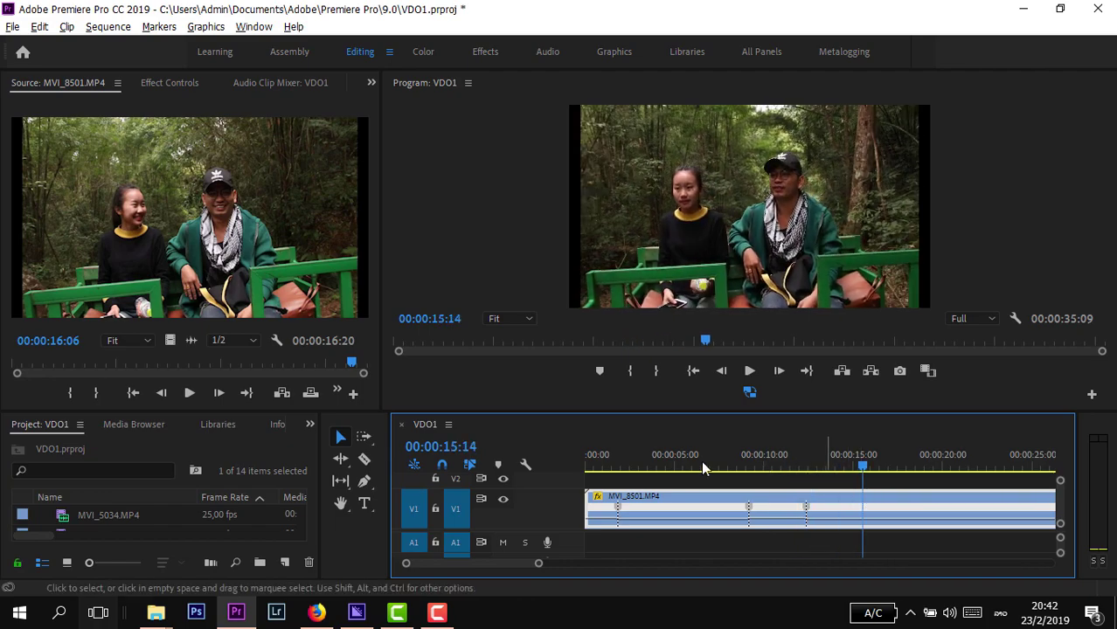
pyautogui.click(609, 469)
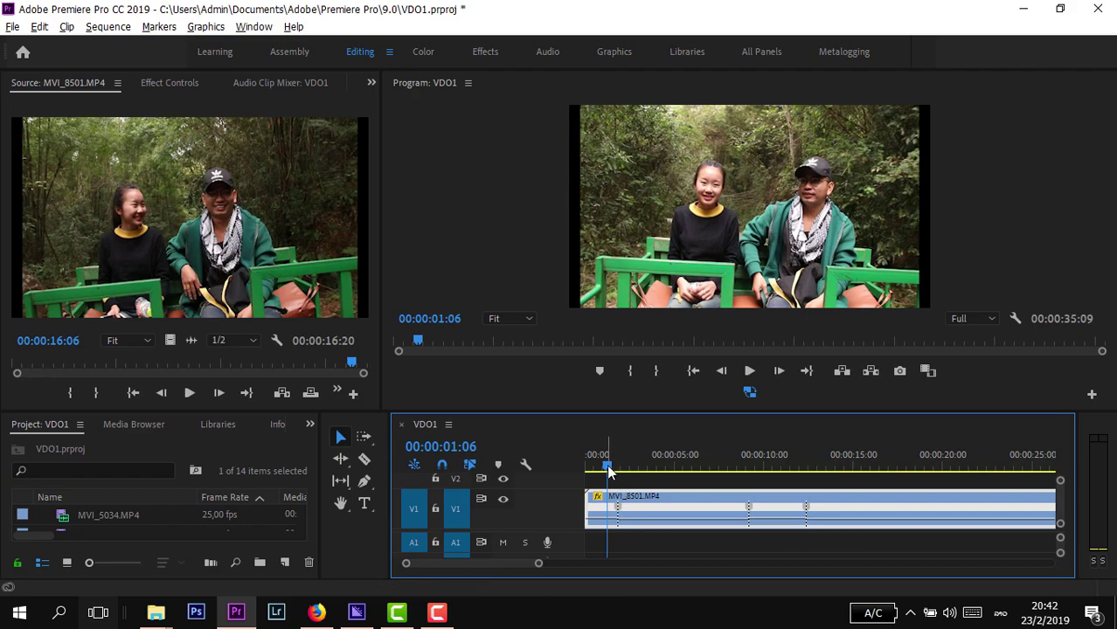
pyautogui.click(625, 469)
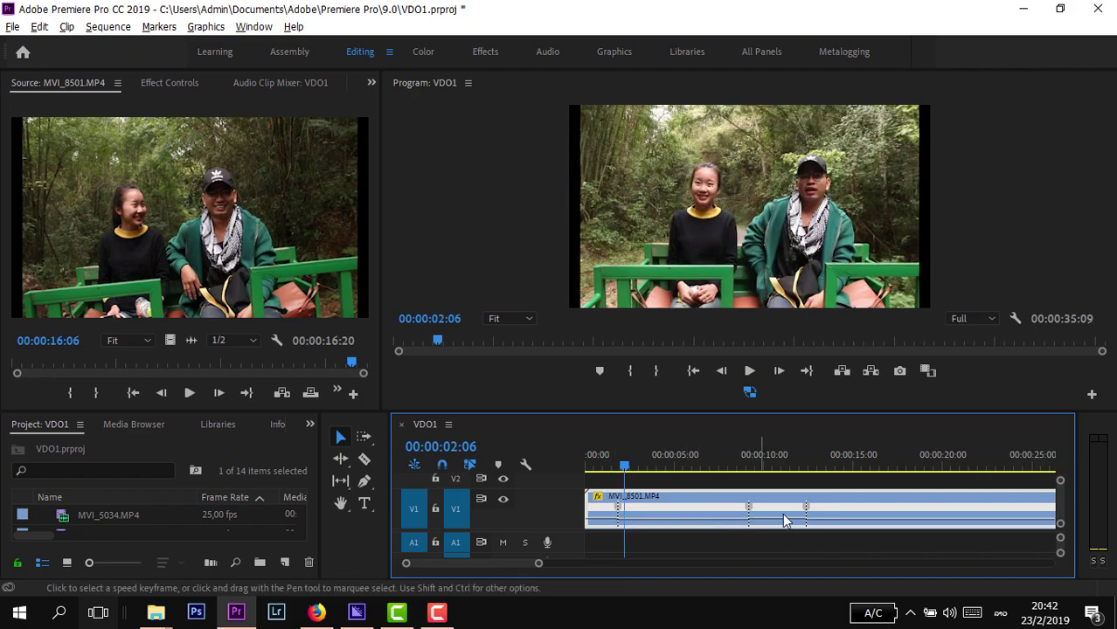
pyautogui.click(615, 470)
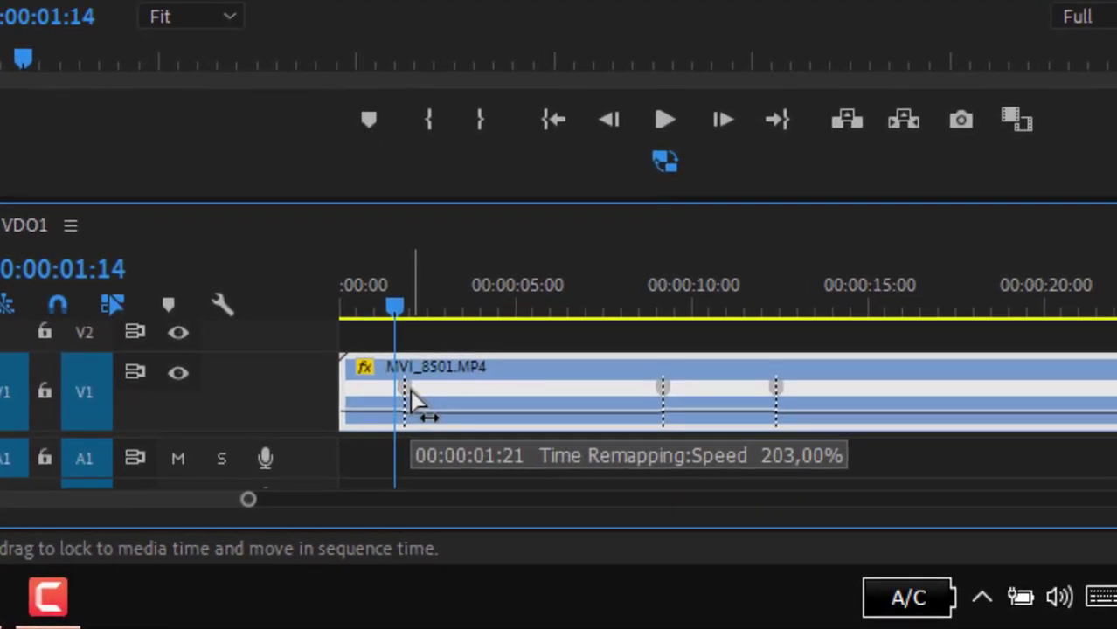
# Split the first and second speed keyframes apart to create gradual speed transitions.
pyautogui.moveTo(408, 387); pyautogui.dragTo(446, 396)
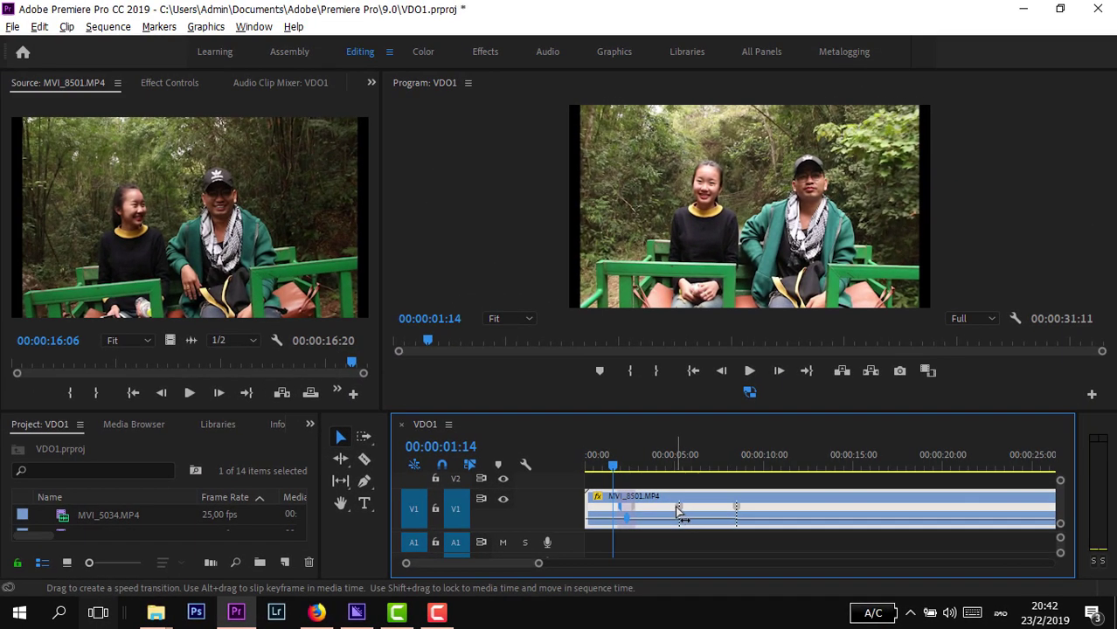
pyautogui.click(673, 467)
pyautogui.moveTo(680, 516)
pyautogui.mouseDown()
pyautogui.moveTo(749, 517)
pyautogui.moveTo(704, 508)
pyautogui.moveTo(700, 517)
pyautogui.mouseUp()
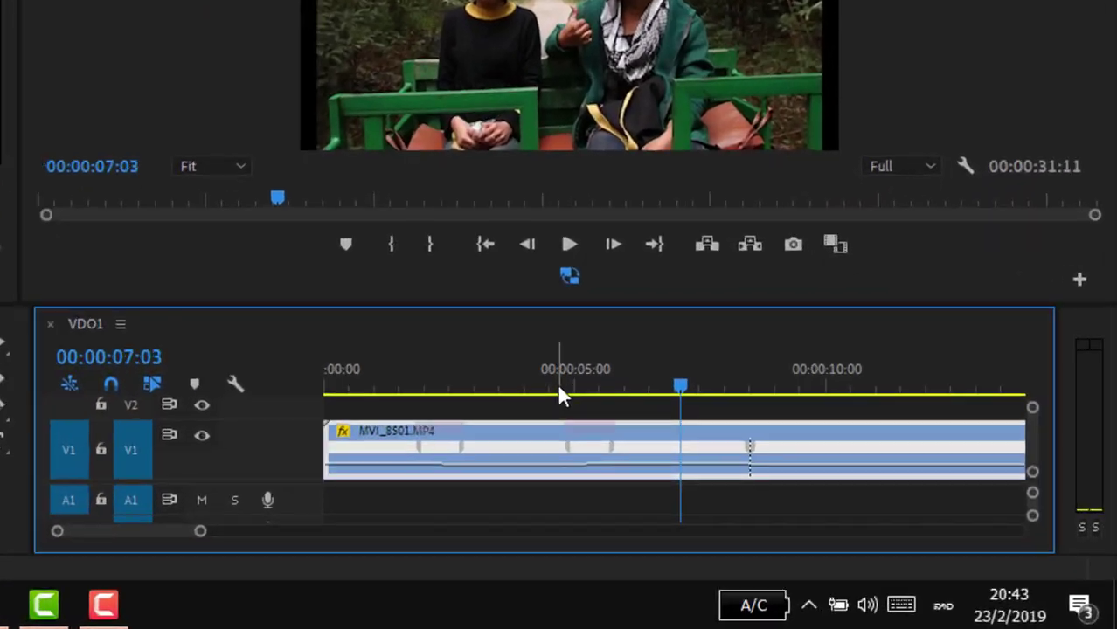
# Split the third speed keyframe into a long gradual transition and widen the second and third speed ramps.
pyautogui.click(745, 471)
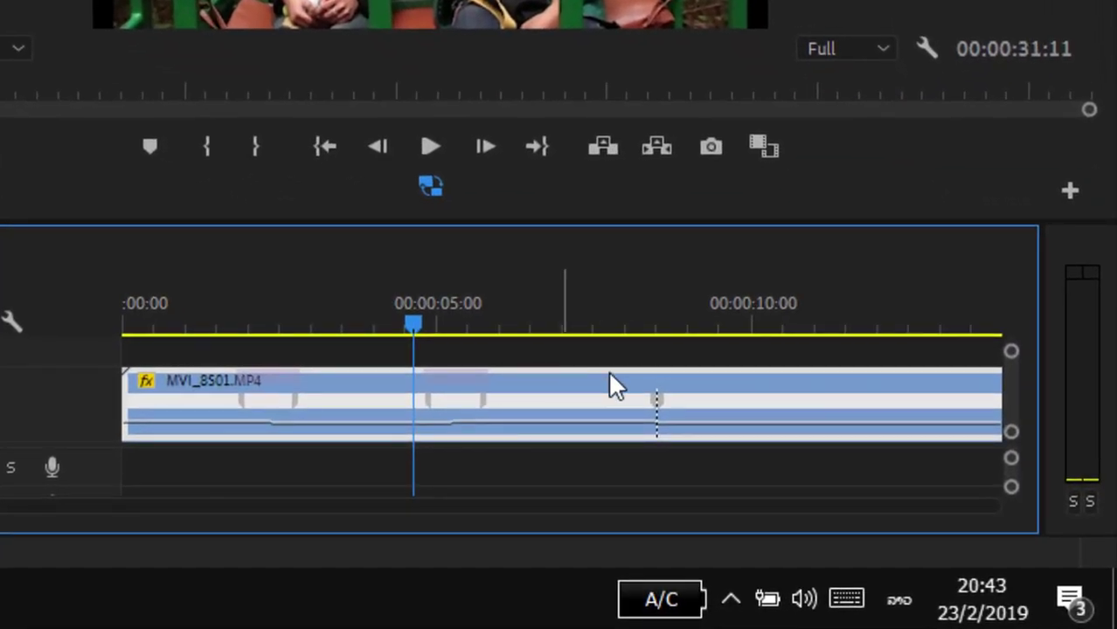
pyautogui.click(645, 325)
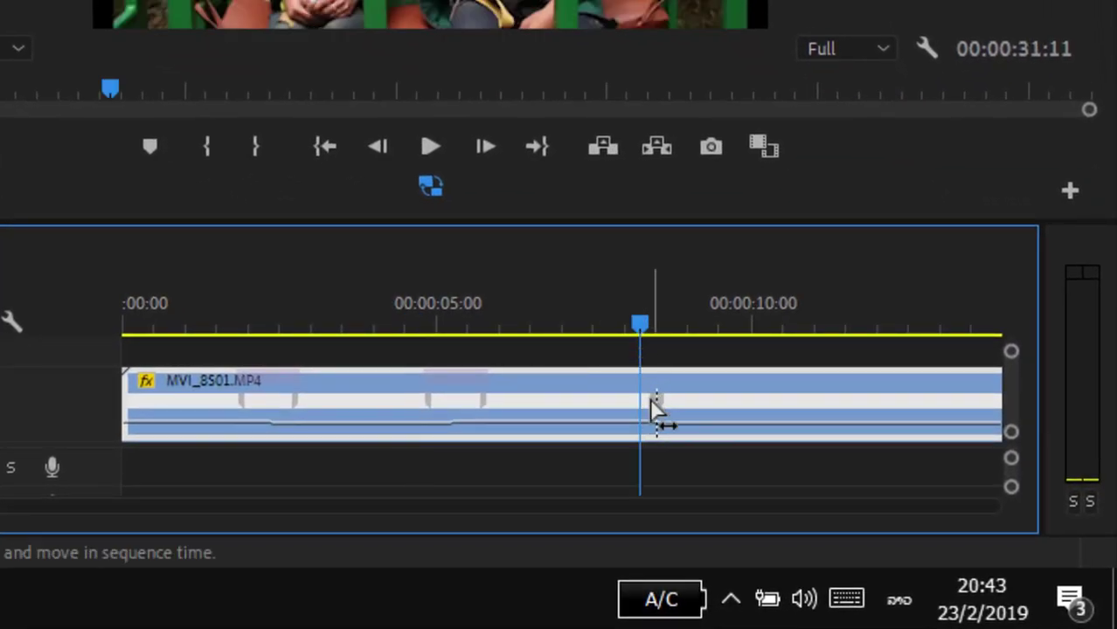
pyautogui.moveTo(651, 399); pyautogui.dragTo(580, 415)
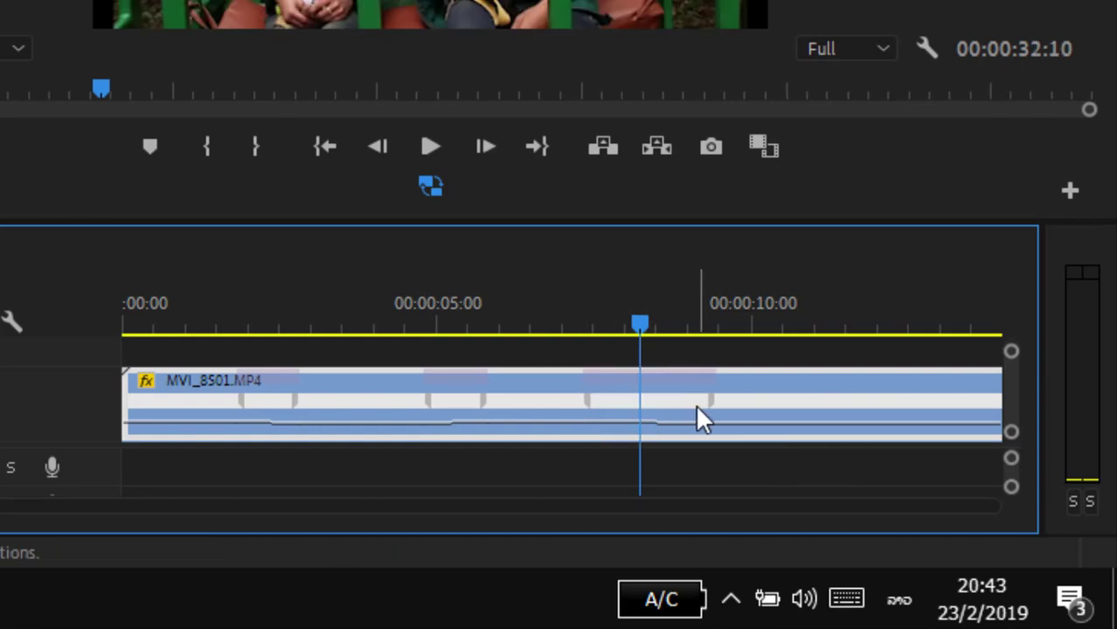
pyautogui.moveTo(704, 402); pyautogui.dragTo(738, 411)
pyautogui.moveTo(428, 401); pyautogui.dragTo(402, 411)
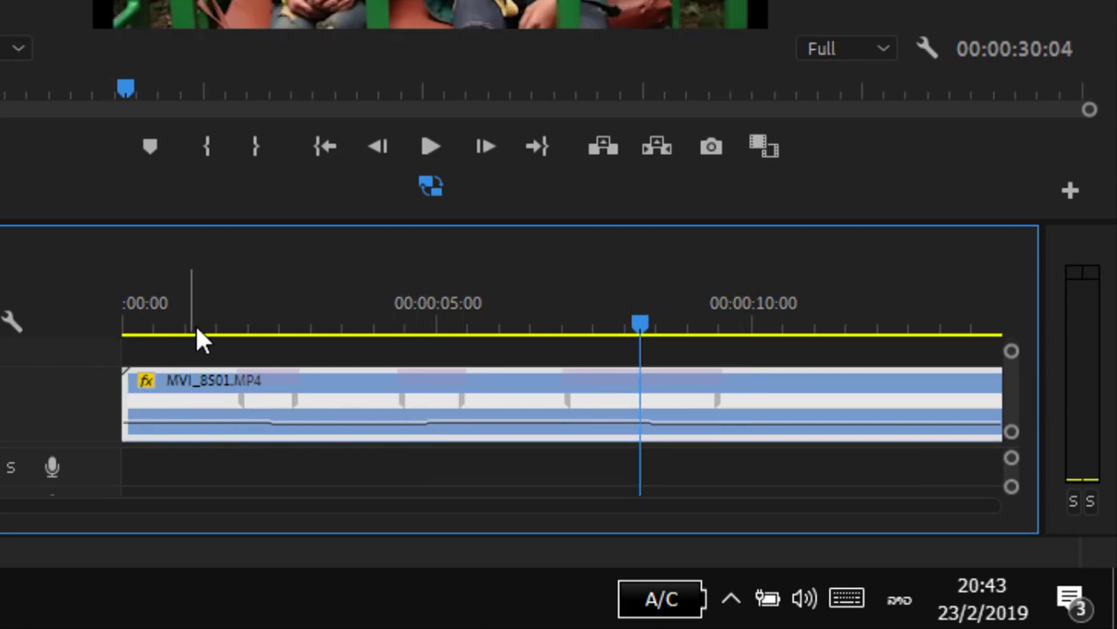
# Review the gradual speed transitions by playing and scrubbing the clip from its start past the third ramp.
pyautogui.click(206, 326)
pyautogui.moveTo(211, 325); pyautogui.dragTo(101, 324)
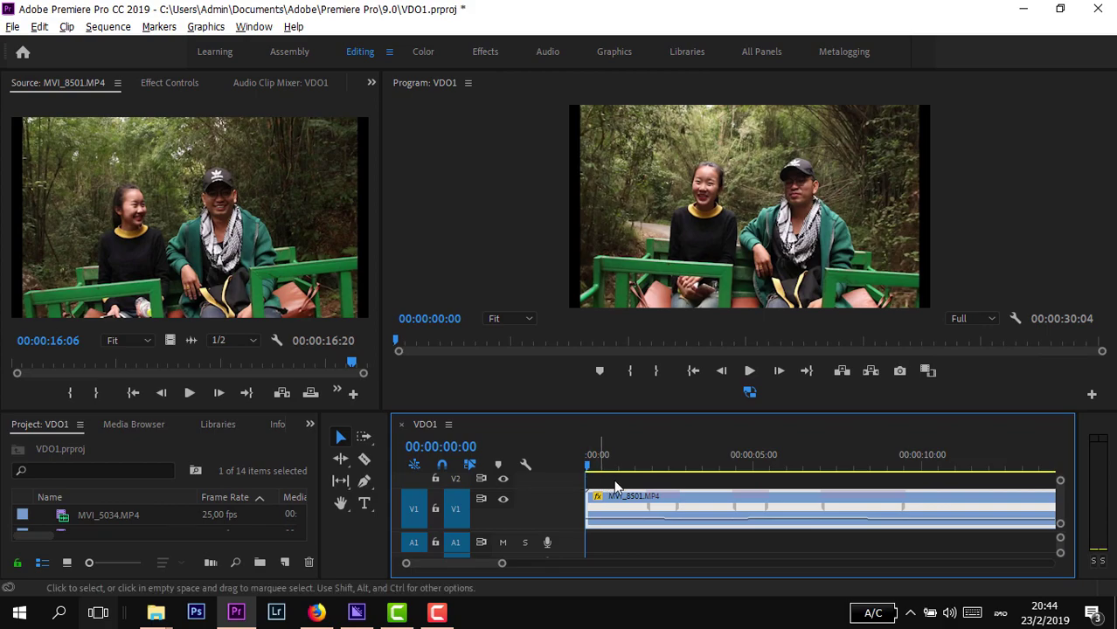
pyautogui.moveTo(609, 468); pyautogui.dragTo(724, 463)
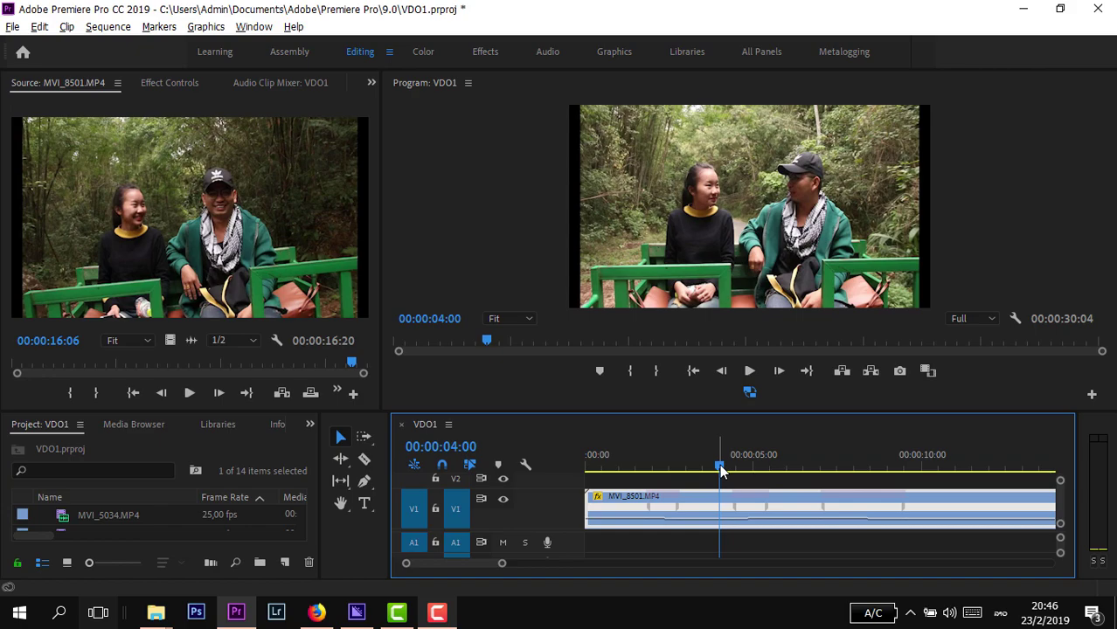
pyautogui.moveTo(720, 470); pyautogui.dragTo(860, 465)
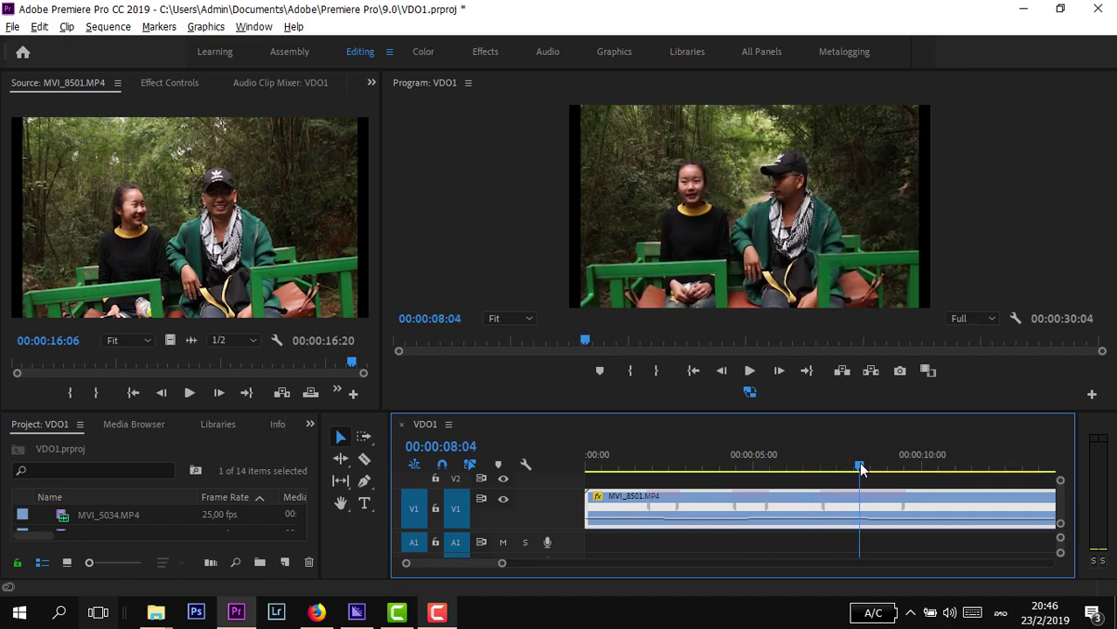